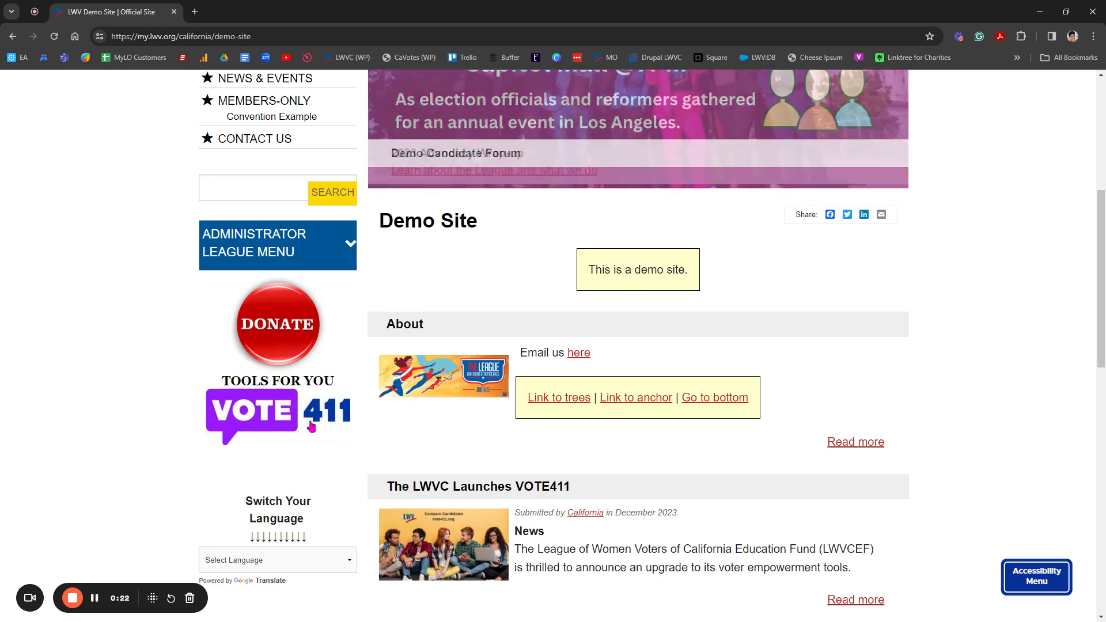
# Look over the demo site's home page sidebar and open the page's draft for editing
pyautogui.scroll(4, 311, 433)
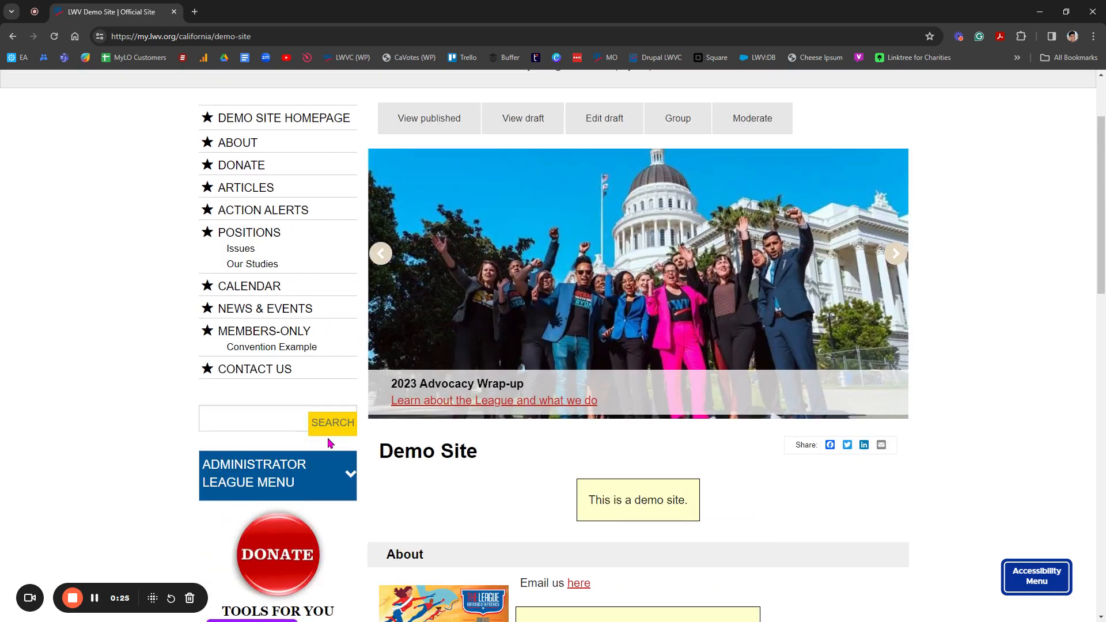
pyautogui.scroll(-3, 323, 461)
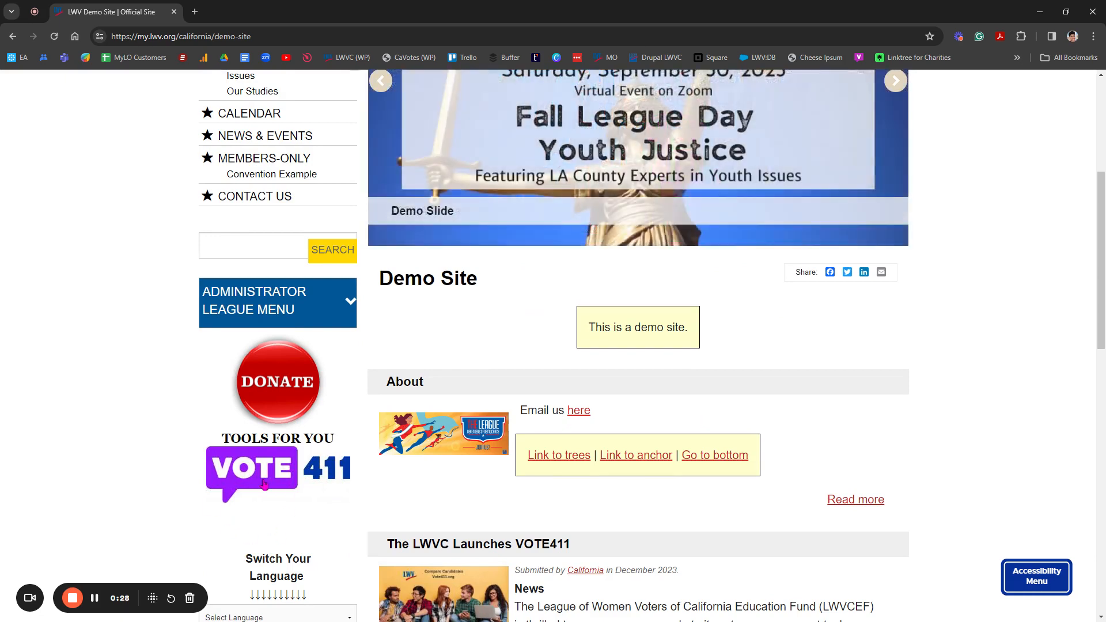
pyautogui.scroll(5, 484, 536)
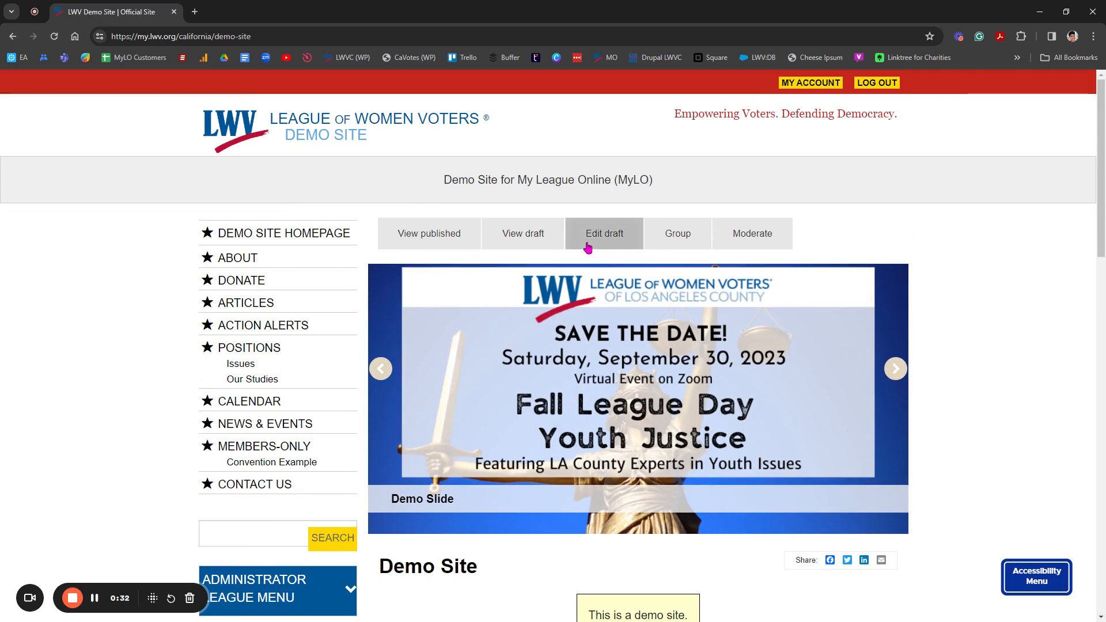
pyautogui.click(588, 247)
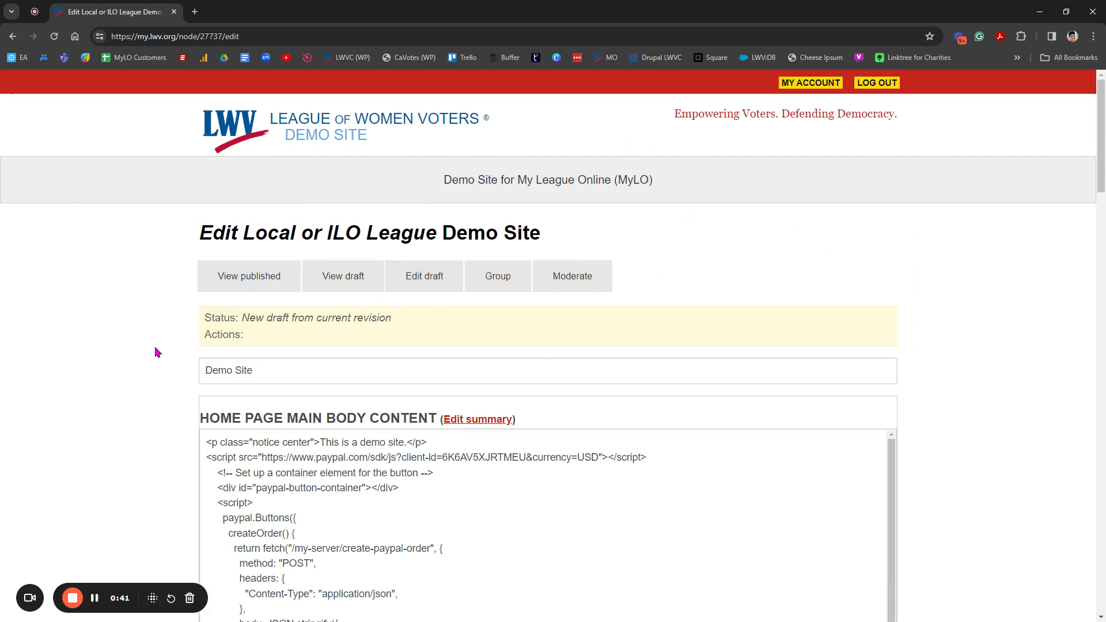
# Expand the Sidebar Content section of the Demo Site edit form
pyautogui.scroll(-10, 161, 353)
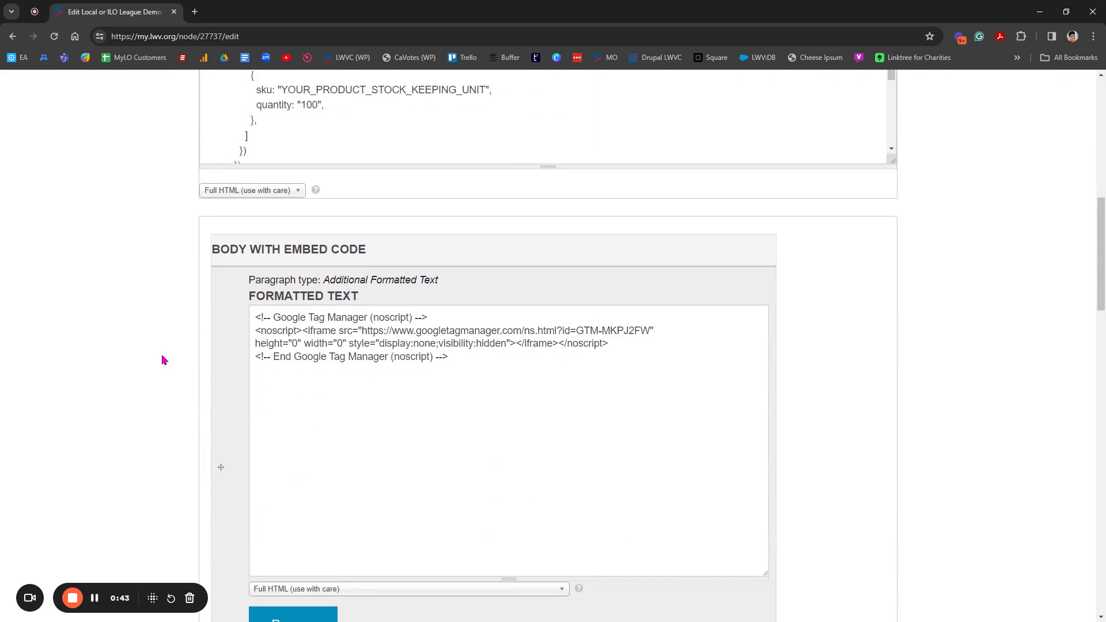
pyautogui.scroll(-13, 162, 360)
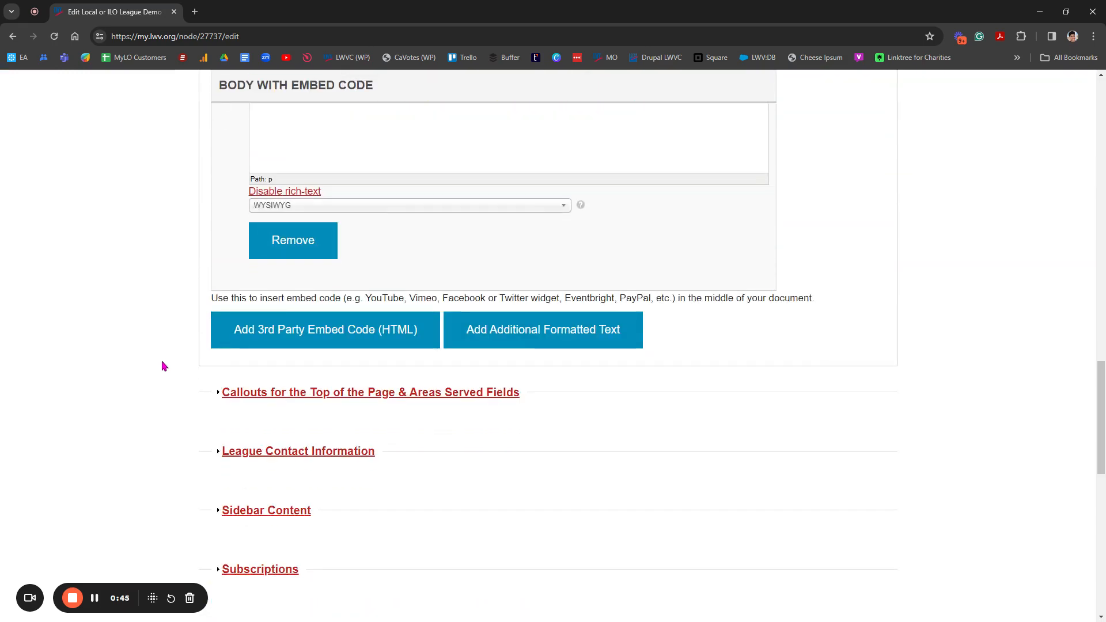
pyautogui.scroll(-2, 161, 363)
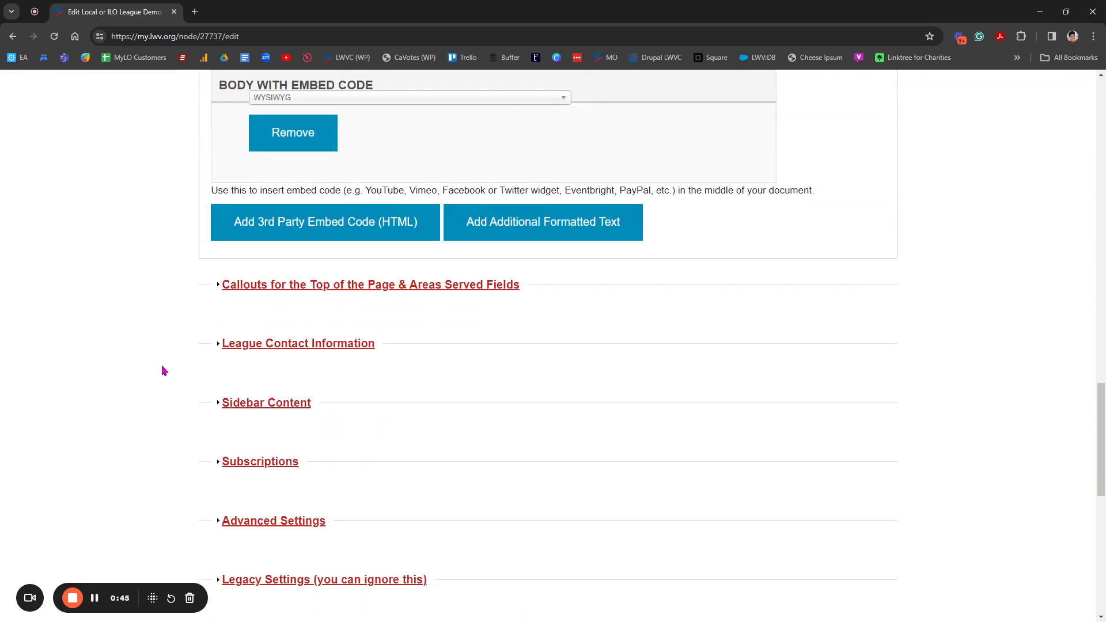
pyautogui.click(269, 402)
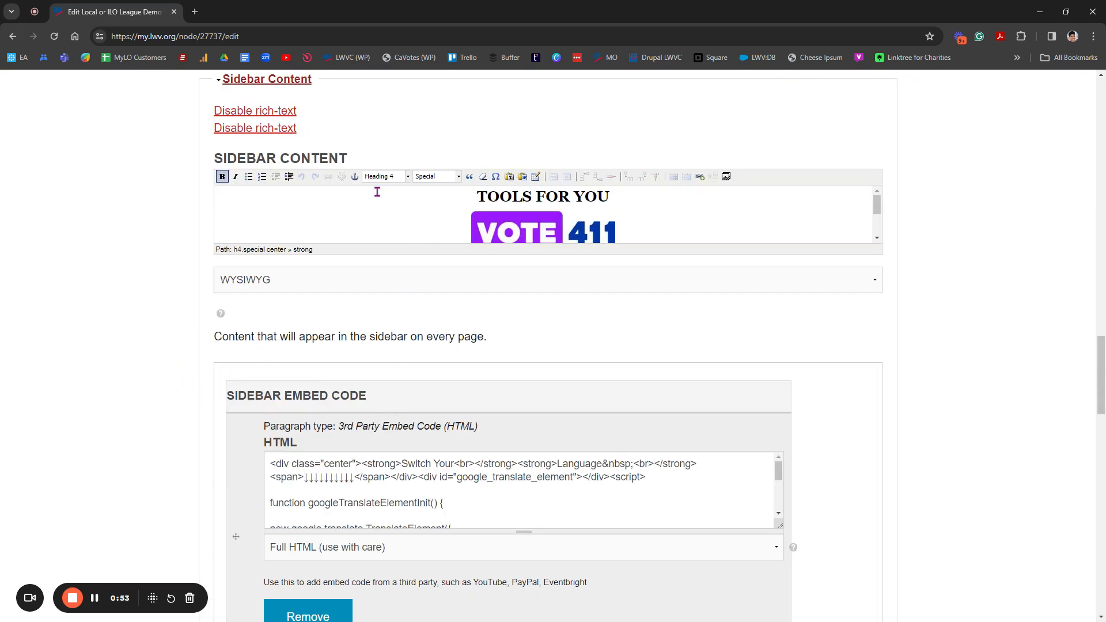
# Examine the Sidebar Content editor and the Sidebar Embed Code paragraphs in the expanded section
pyautogui.moveTo(214, 162); pyautogui.dragTo(348, 163)
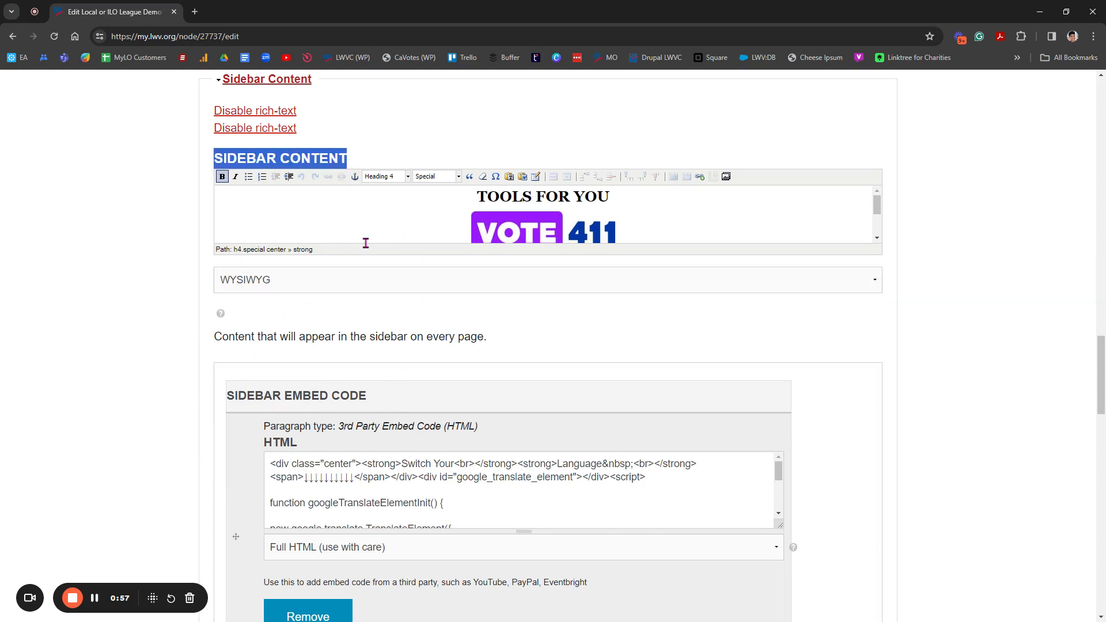
pyautogui.scroll(-2, 221, 346)
pyautogui.moveTo(227, 288); pyautogui.dragTo(371, 288)
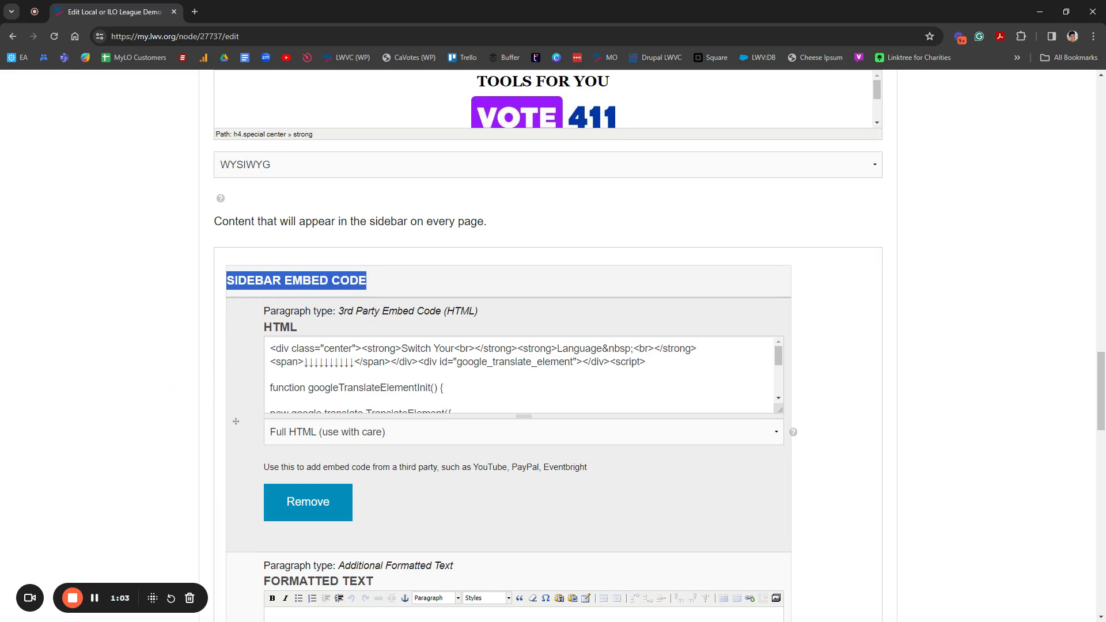
pyautogui.scroll(-4, 180, 388)
pyautogui.scroll(-2, 184, 391)
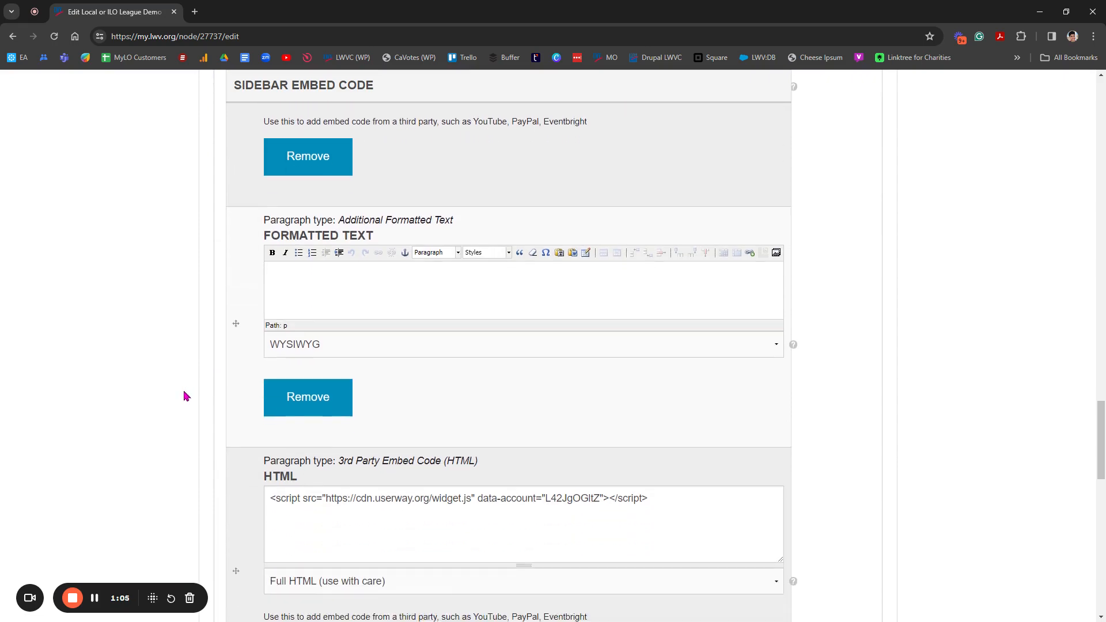
pyautogui.scroll(9, 185, 395)
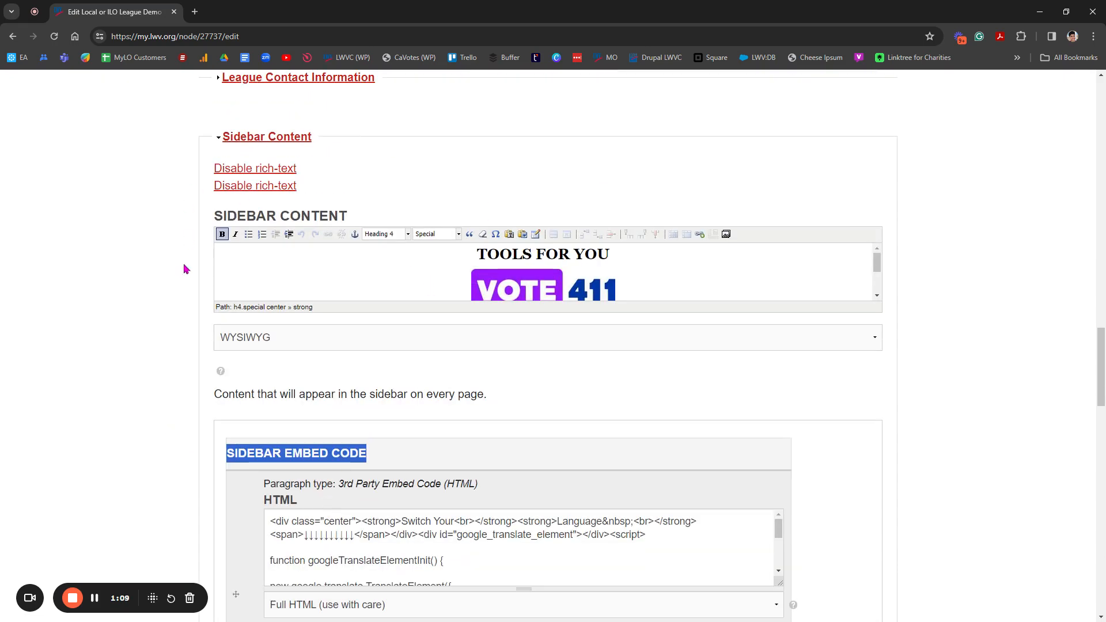
# Open the demo site home page in a second browser tab and inspect how its sidebar items are ordered
pyautogui.moveTo(1102, 397); pyautogui.dragTo(1098, 133)
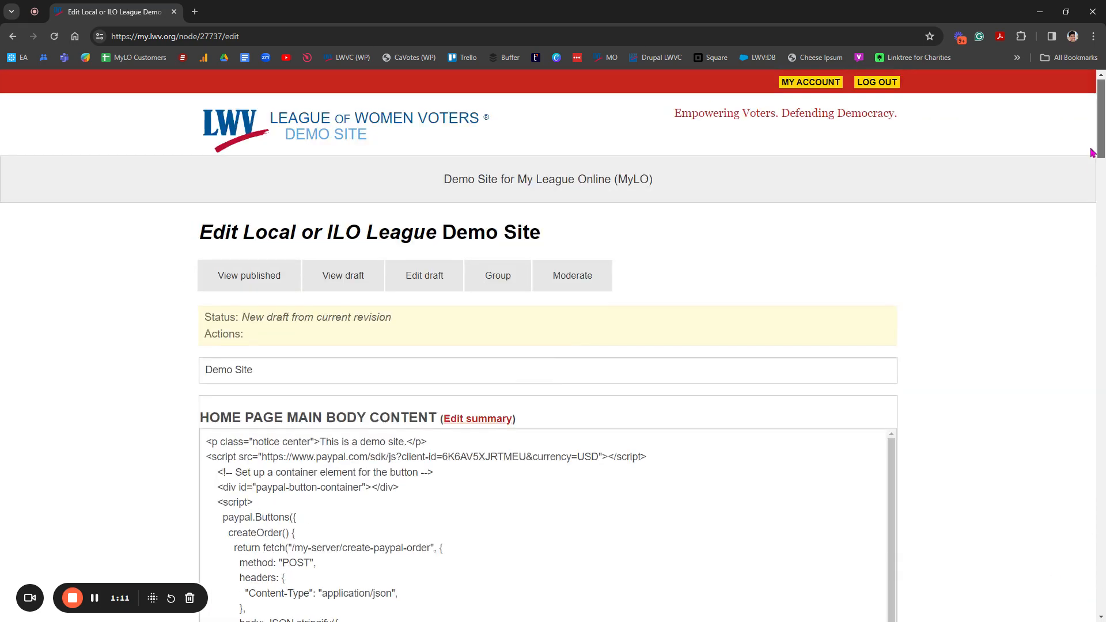
pyautogui.middleClick(366, 126)
pyautogui.scroll(-15, 195, 395)
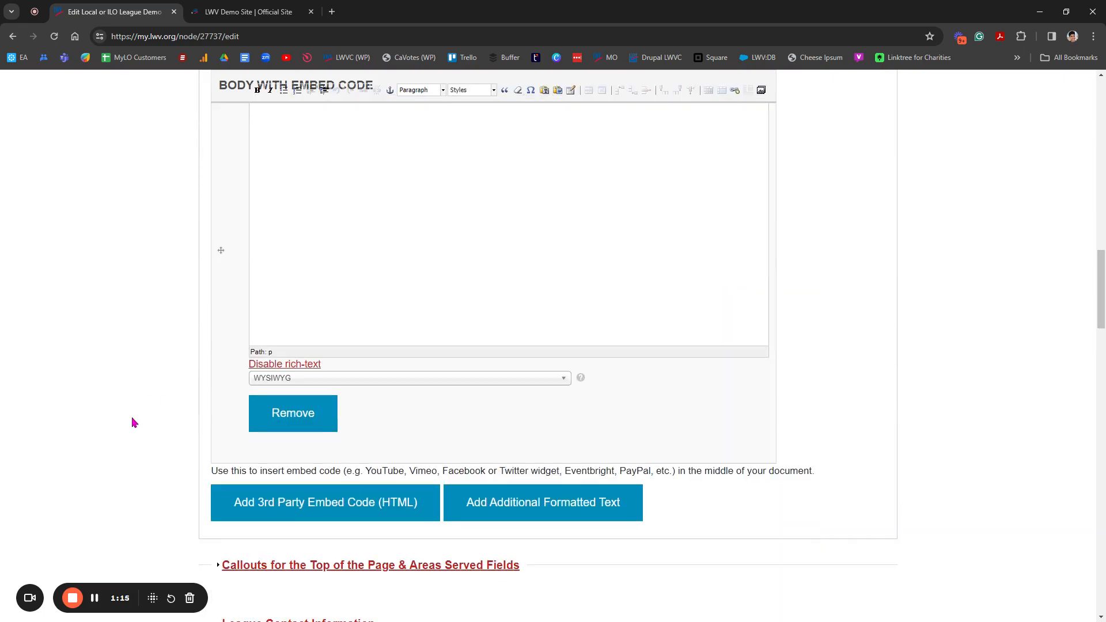
pyautogui.scroll(-7, 132, 423)
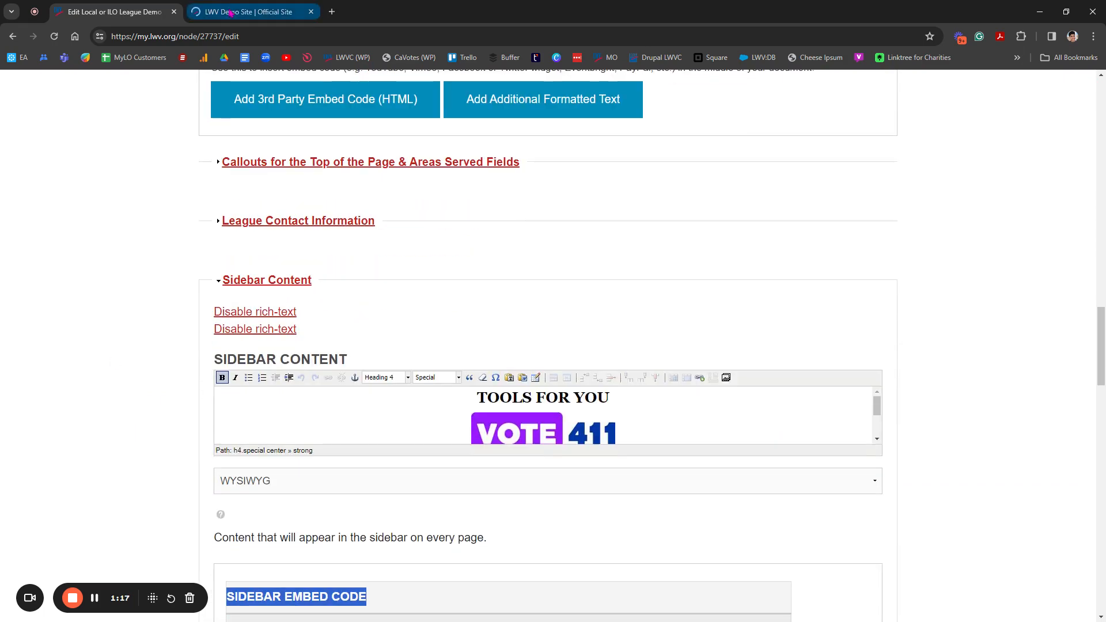
pyautogui.click(231, 13)
pyautogui.scroll(-7, 135, 397)
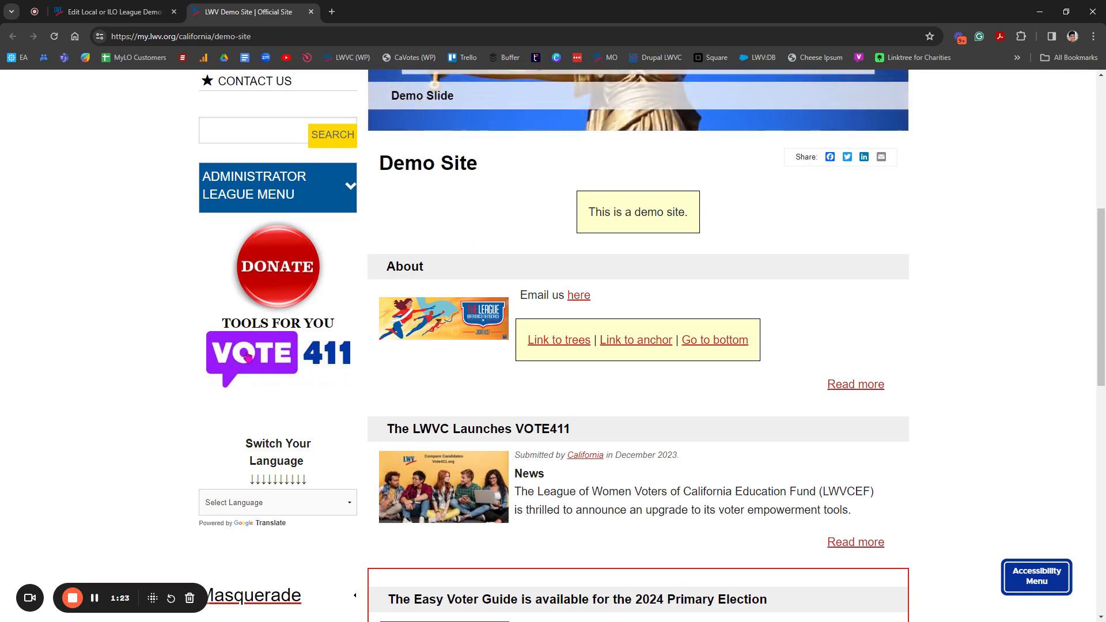
pyautogui.scroll(-4, 151, 371)
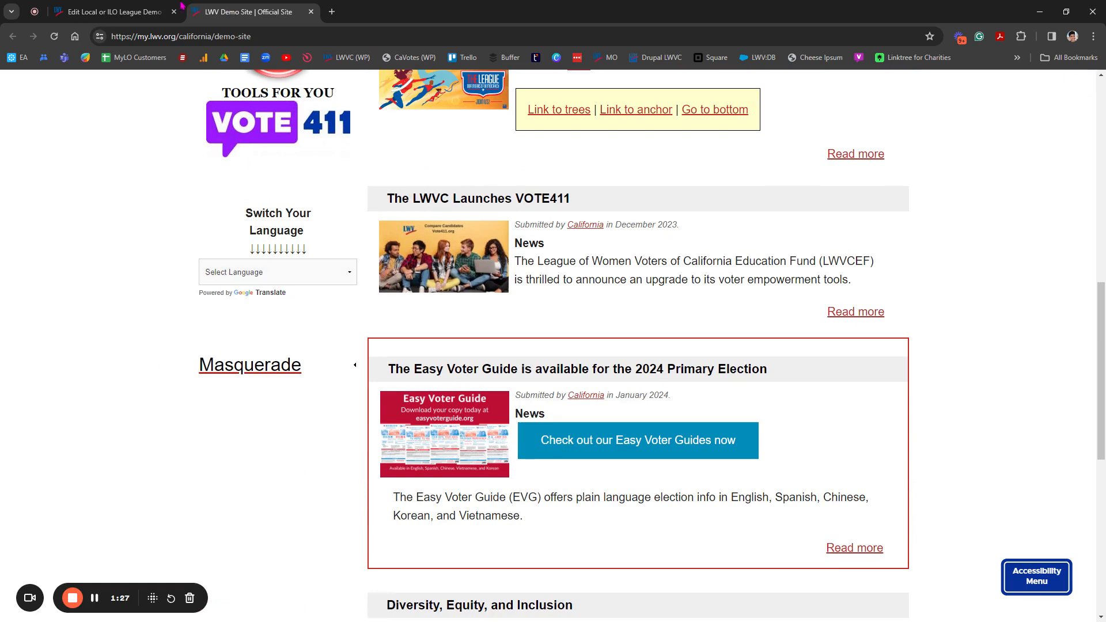
# Return to the edit form and review the Sidebar Content field and each Sidebar Embed Code paragraph
pyautogui.click(104, 10)
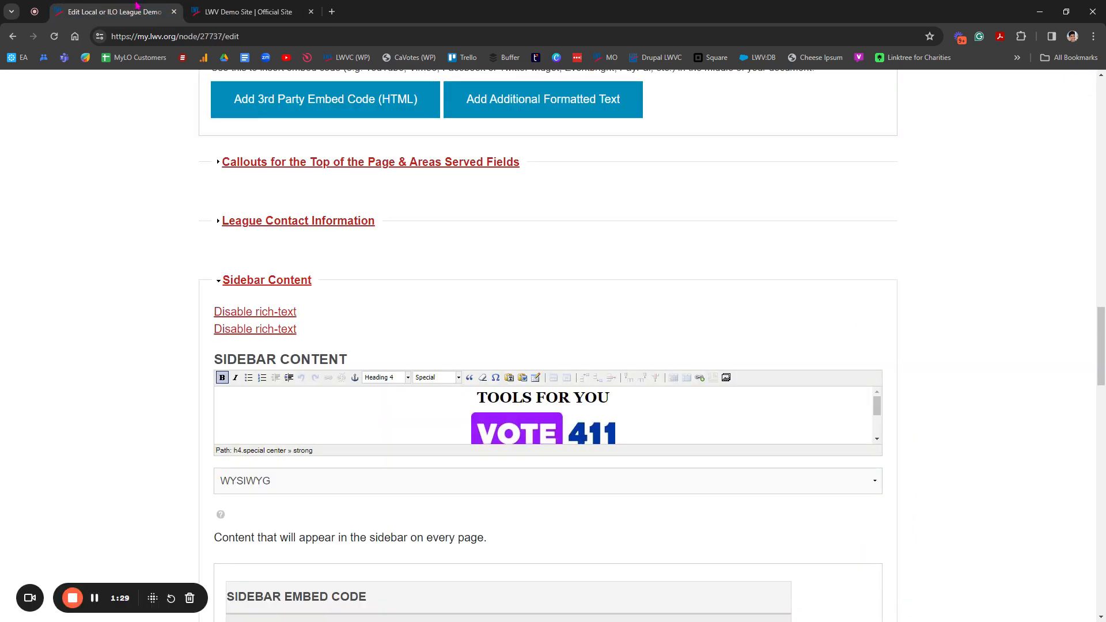
pyautogui.scroll(-3, 184, 381)
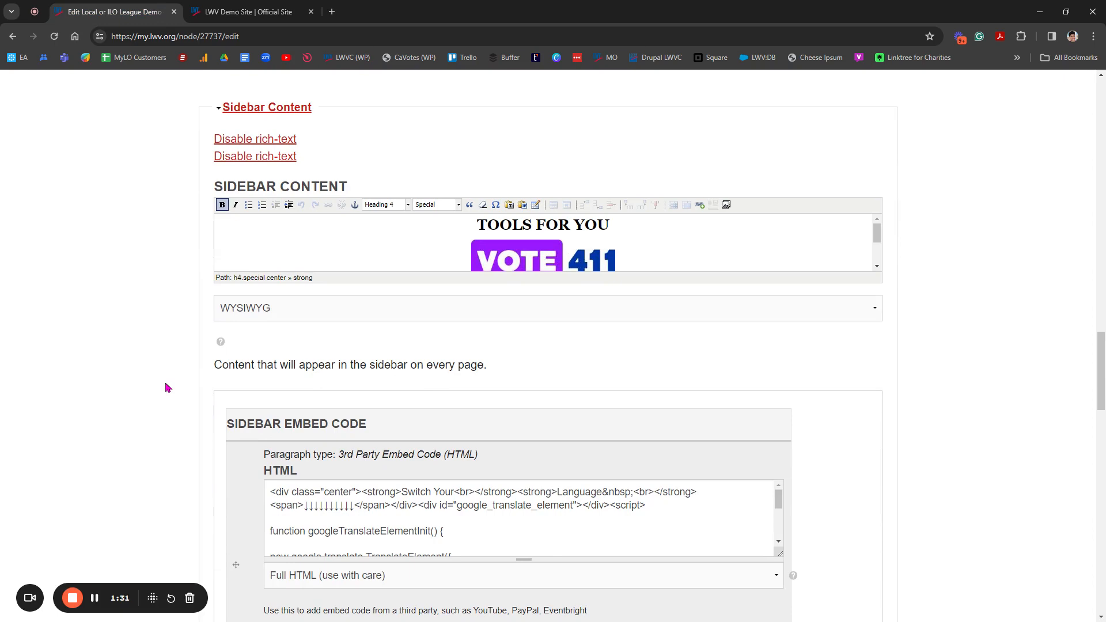
pyautogui.scroll(-4, 167, 387)
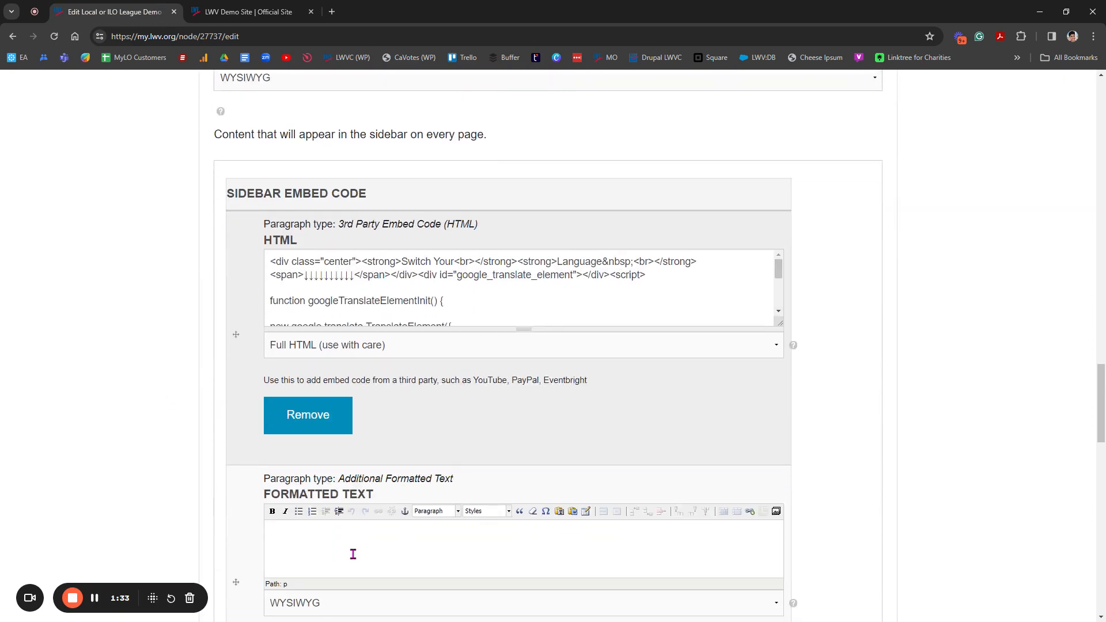
pyautogui.click(344, 539)
pyautogui.scroll(-1, 217, 501)
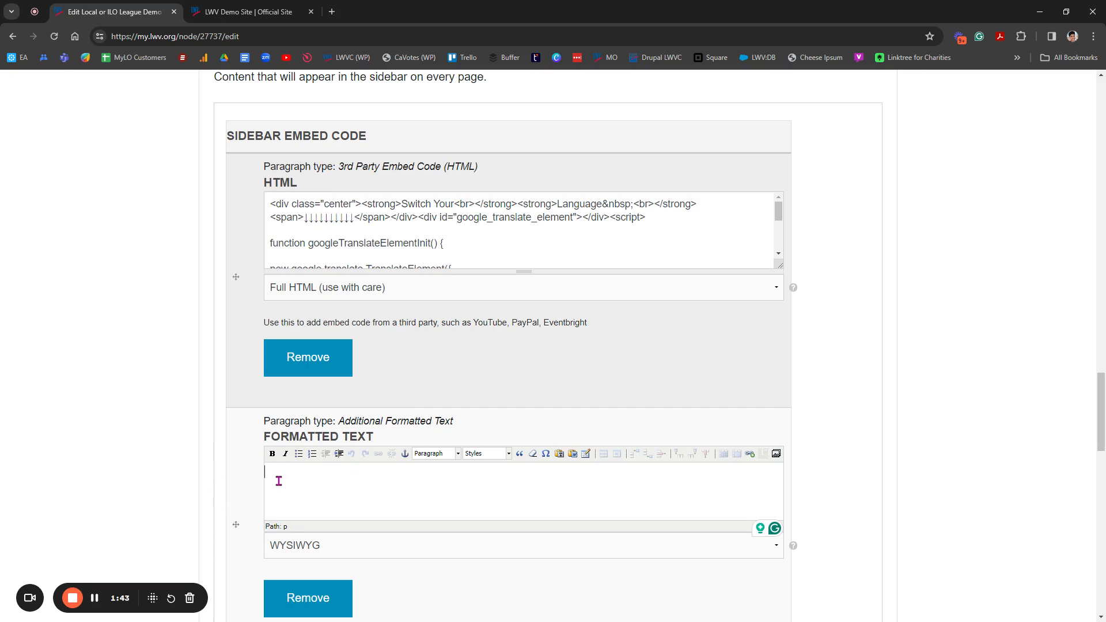
pyautogui.scroll(-2, 198, 377)
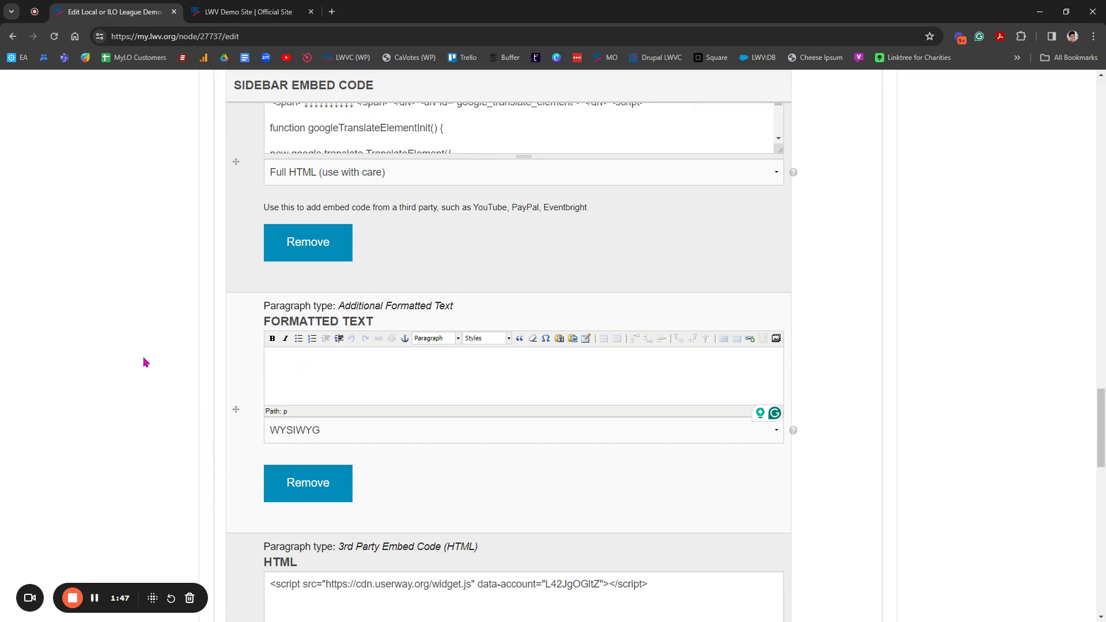
pyautogui.scroll(-6, 203, 371)
pyautogui.scroll(8, 309, 371)
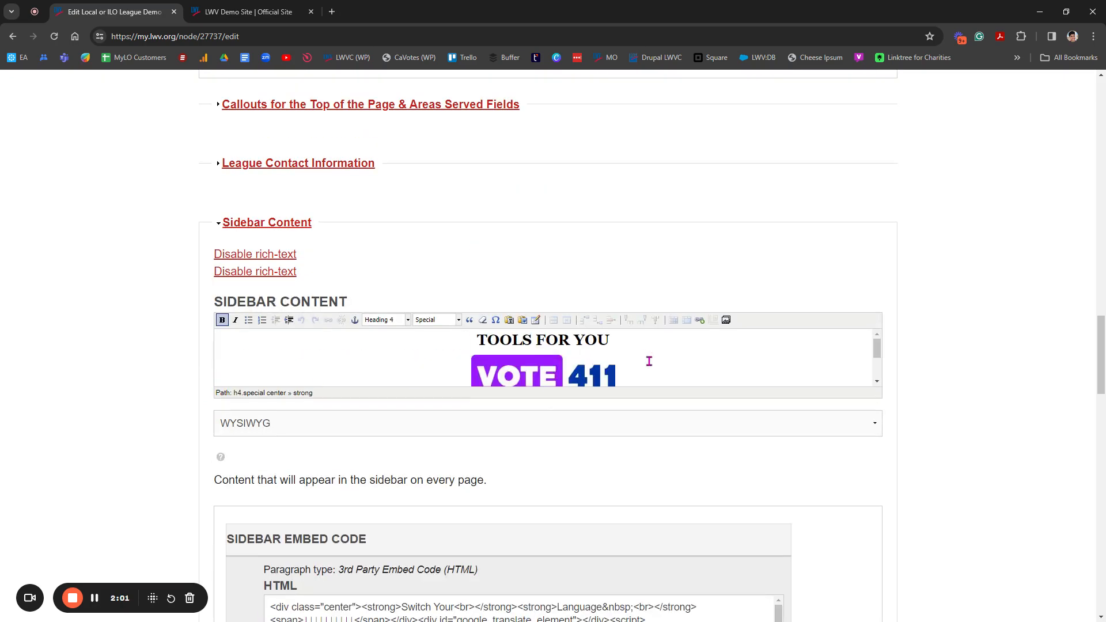
pyautogui.click(647, 366)
pyautogui.scroll(-2, 396, 346)
pyautogui.scroll(-5, 196, 371)
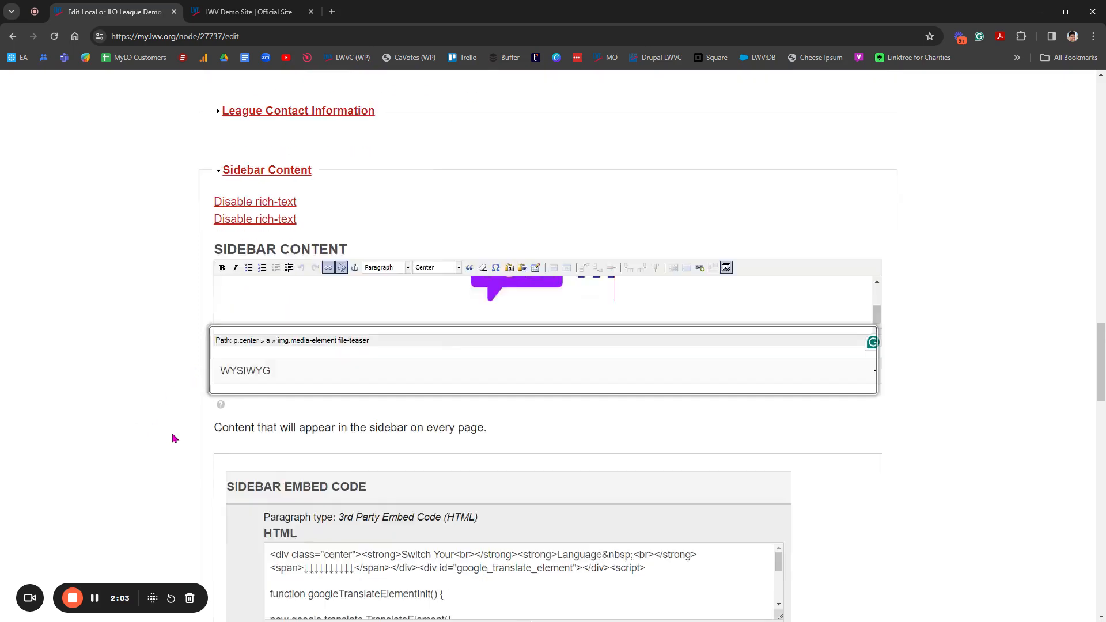
pyautogui.scroll(-5, 179, 439)
# Choose stackofbooks.png from all files in the media browser for the empty Formatted Text paragraph under Sidebar Embed Code
pyautogui.click(313, 312)
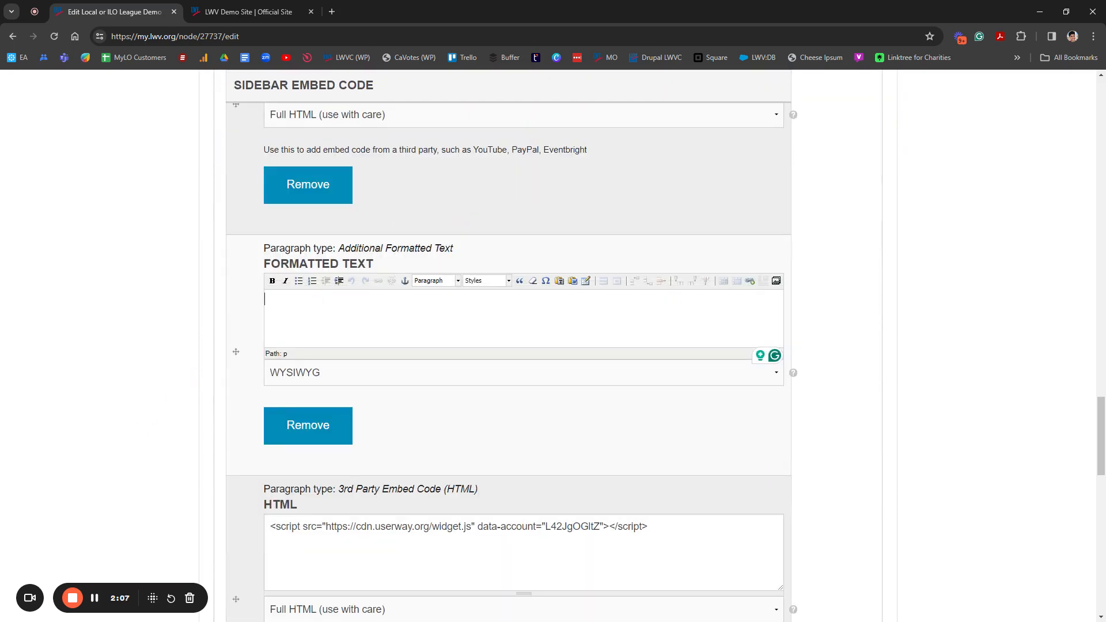
pyautogui.click(776, 281)
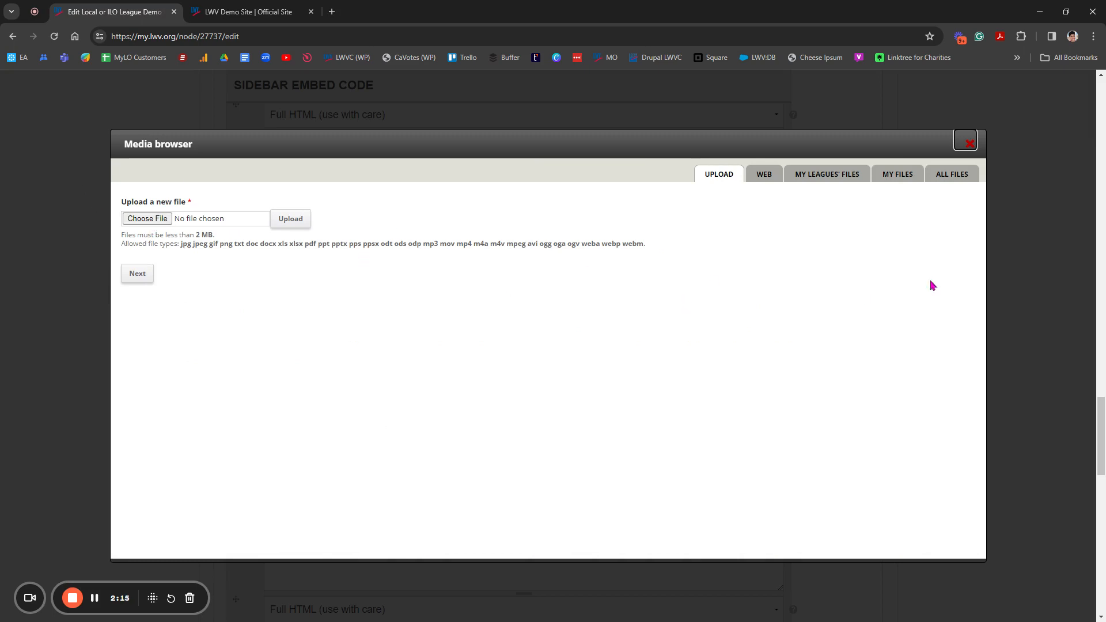
pyautogui.click(942, 175)
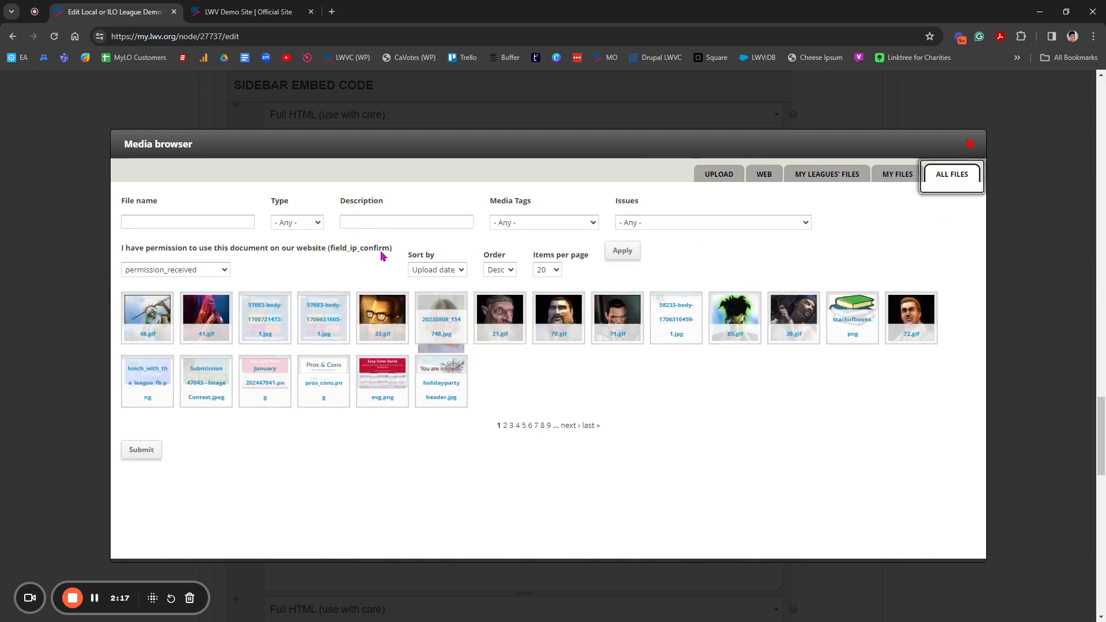
pyautogui.click(381, 373)
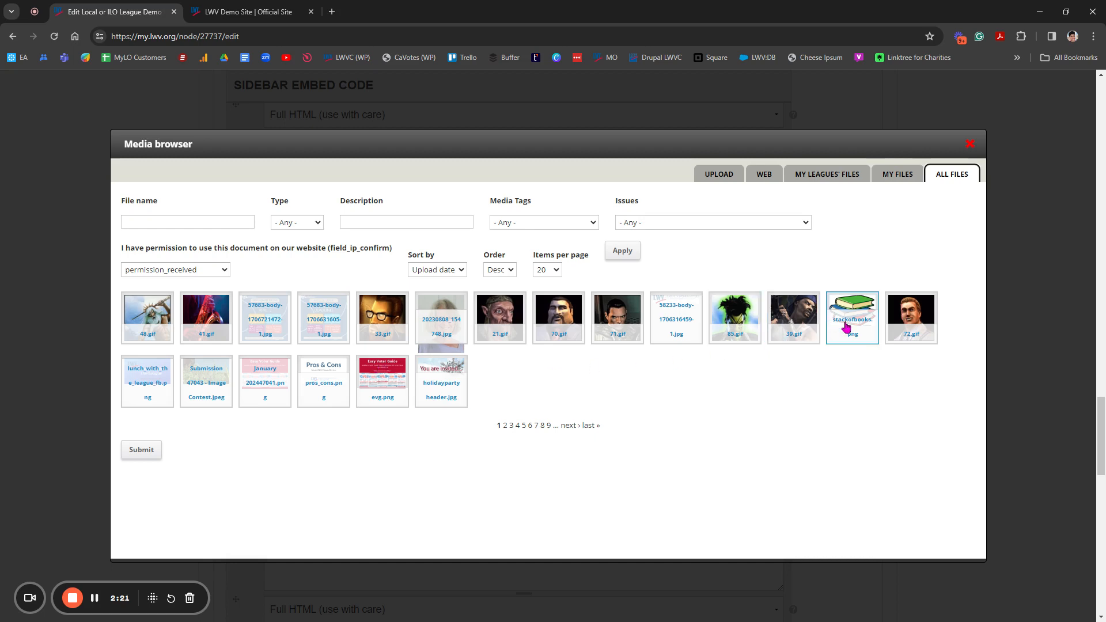
pyautogui.click(846, 328)
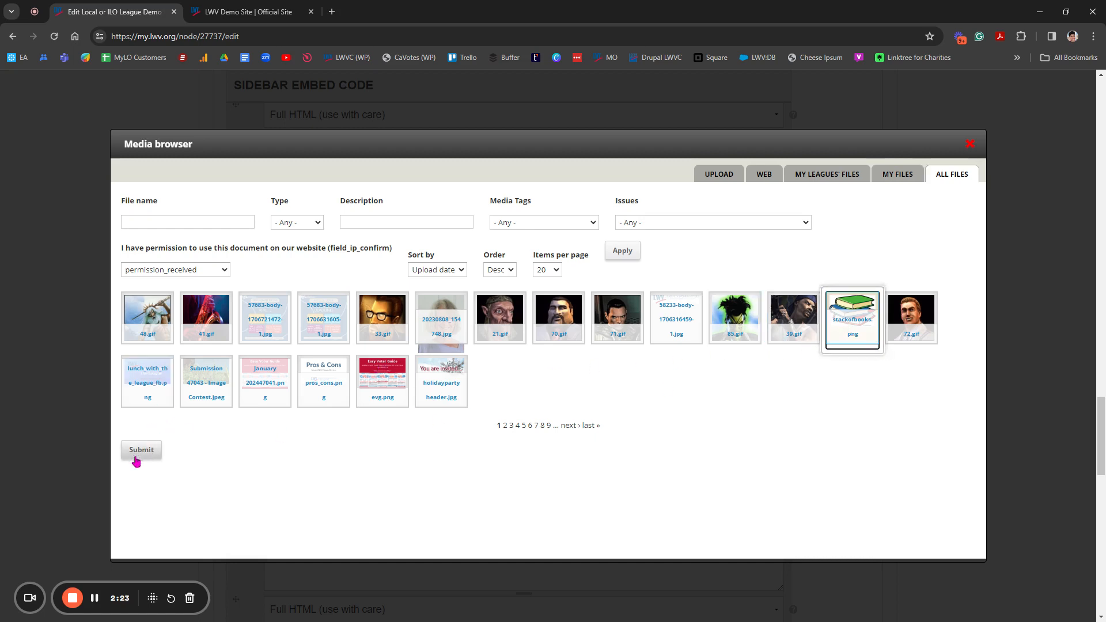
pyautogui.click(136, 461)
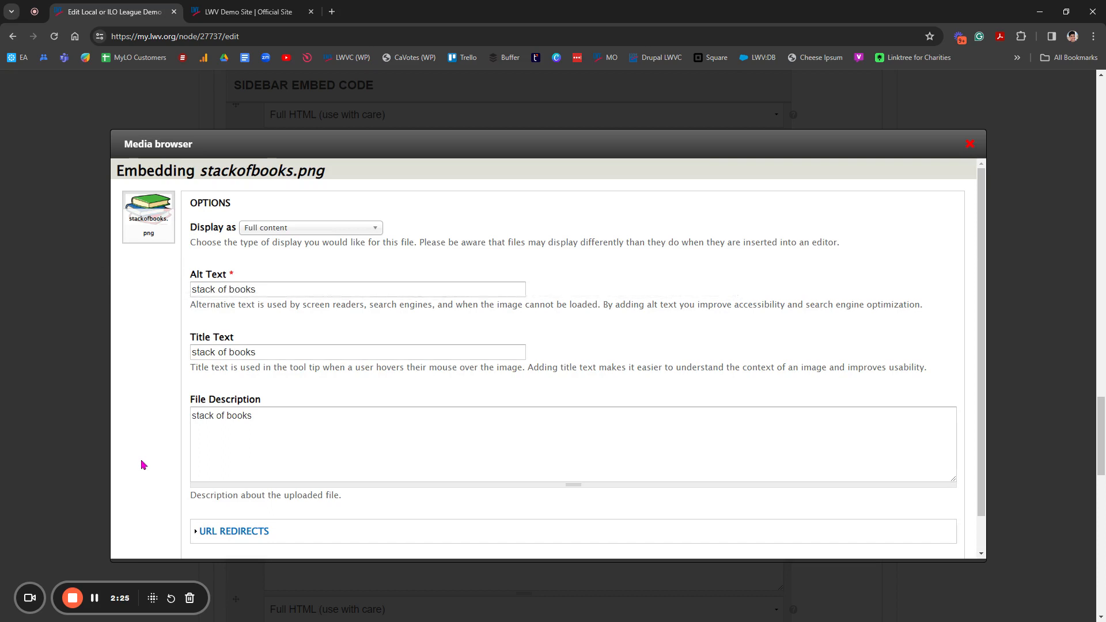
# Embed the stack of books image with the Full content display and shrink it slightly in the Formatted Text editor
pyautogui.click(320, 229)
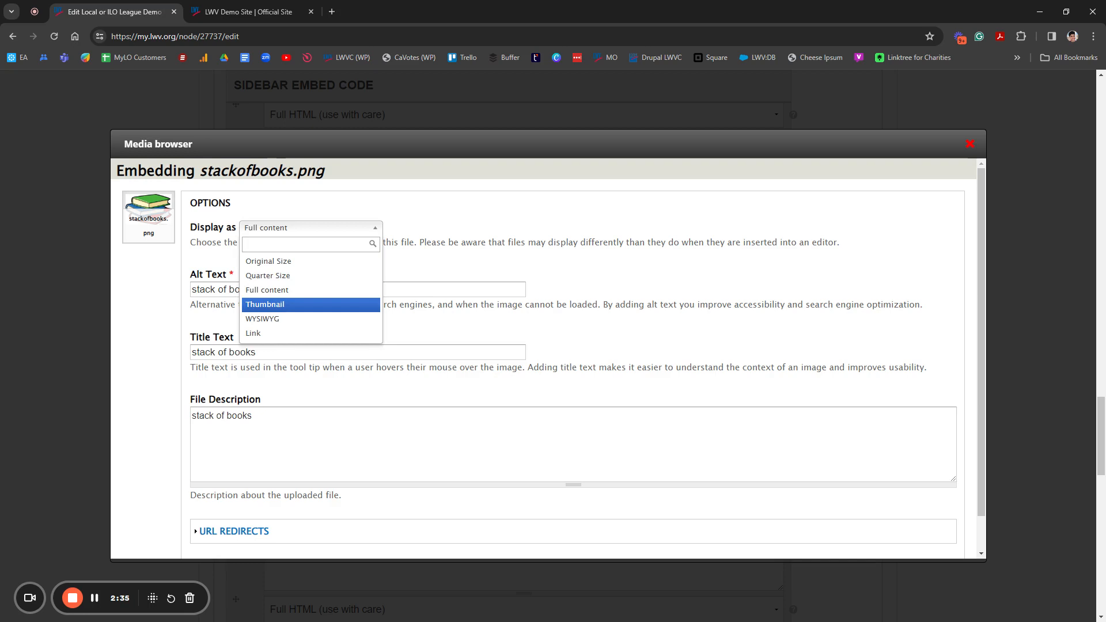
pyautogui.click(156, 353)
pyautogui.scroll(-1, 157, 377)
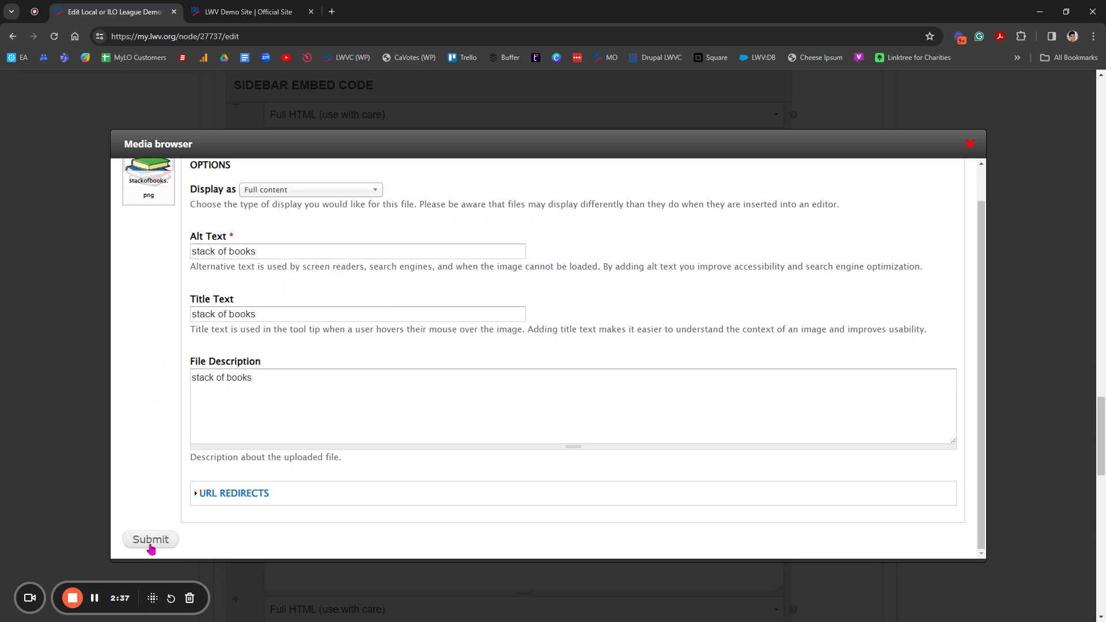
pyautogui.click(151, 542)
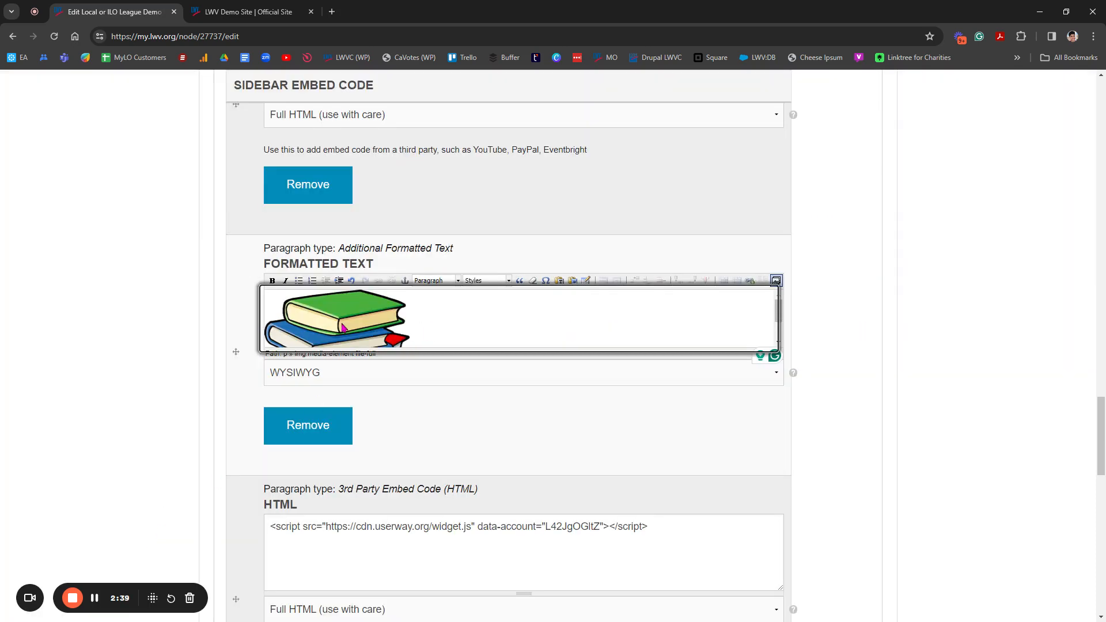
pyautogui.click(343, 327)
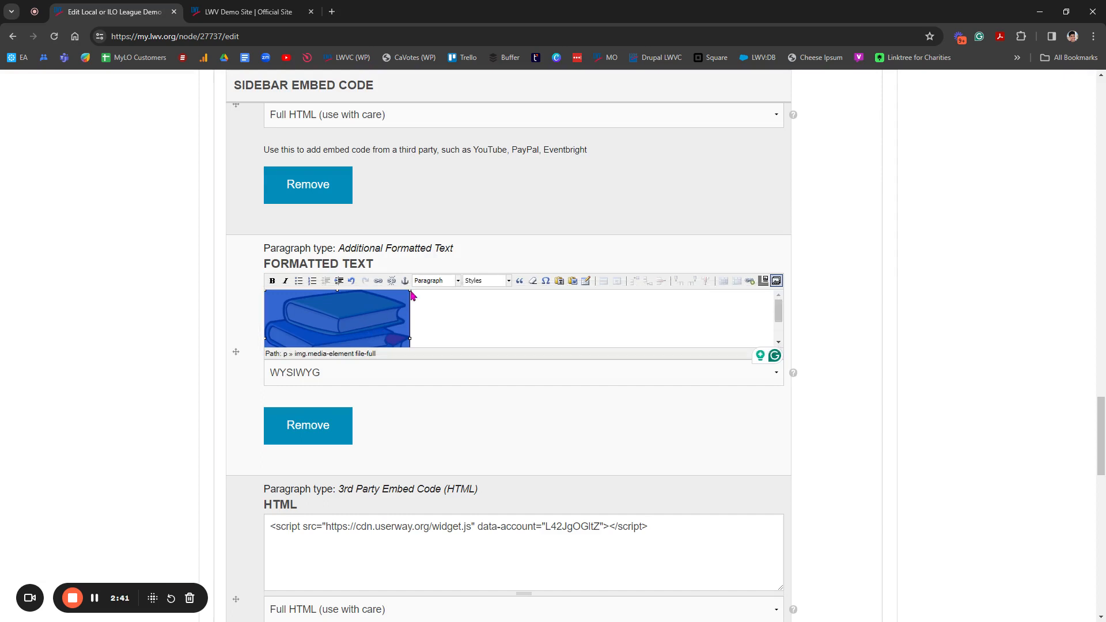
pyautogui.moveTo(410, 290); pyautogui.dragTo(384, 313)
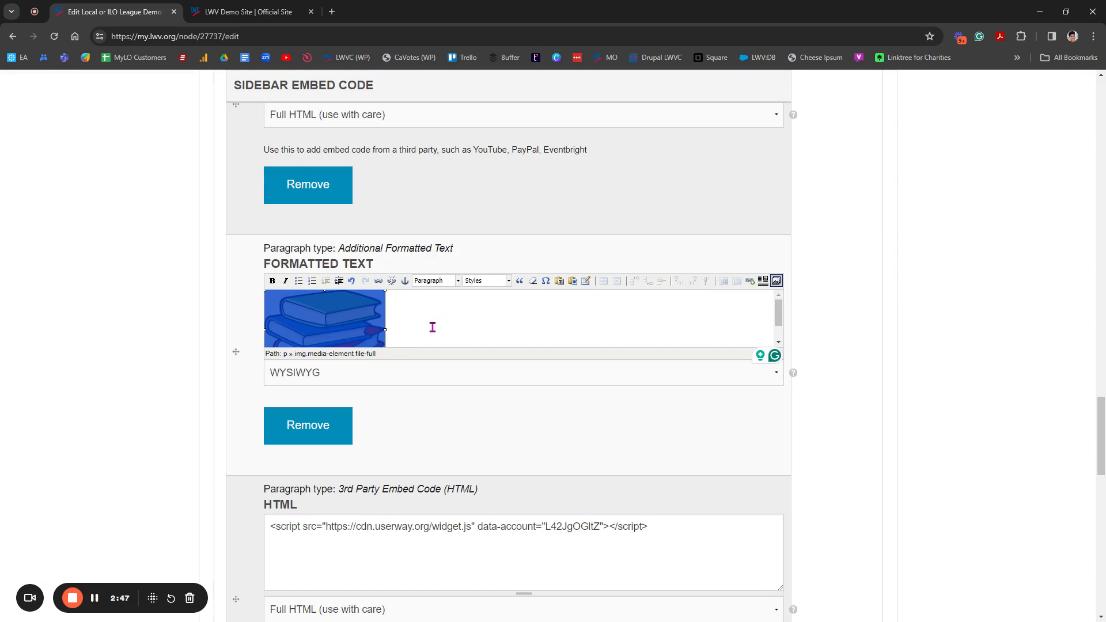
# Switch the stack of books paragraph to Full HTML, make its text area taller, and return it to WYSIWYG
pyautogui.click(345, 382)
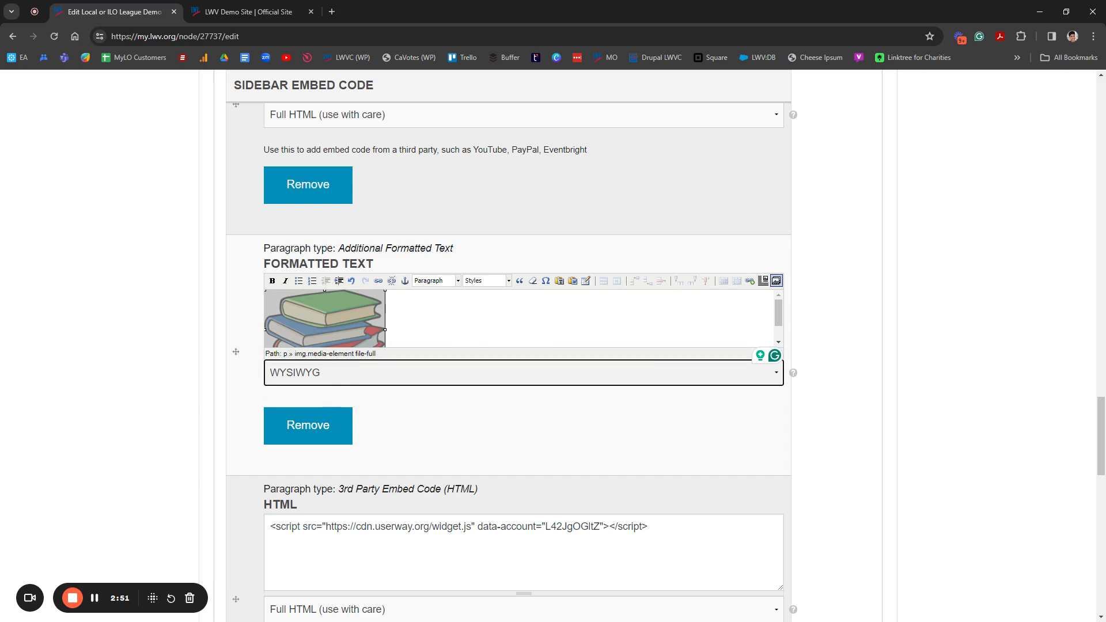
pyautogui.click(345, 414)
pyautogui.scroll(-1, 423, 434)
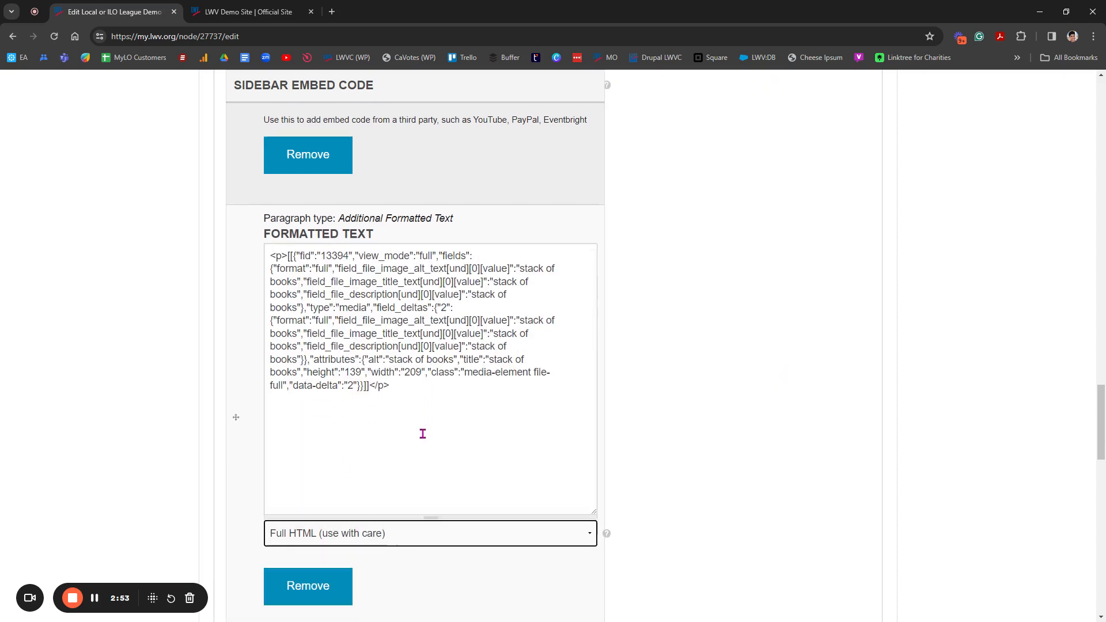
pyautogui.scroll(-1, 420, 438)
pyautogui.moveTo(430, 430); pyautogui.dragTo(431, 500)
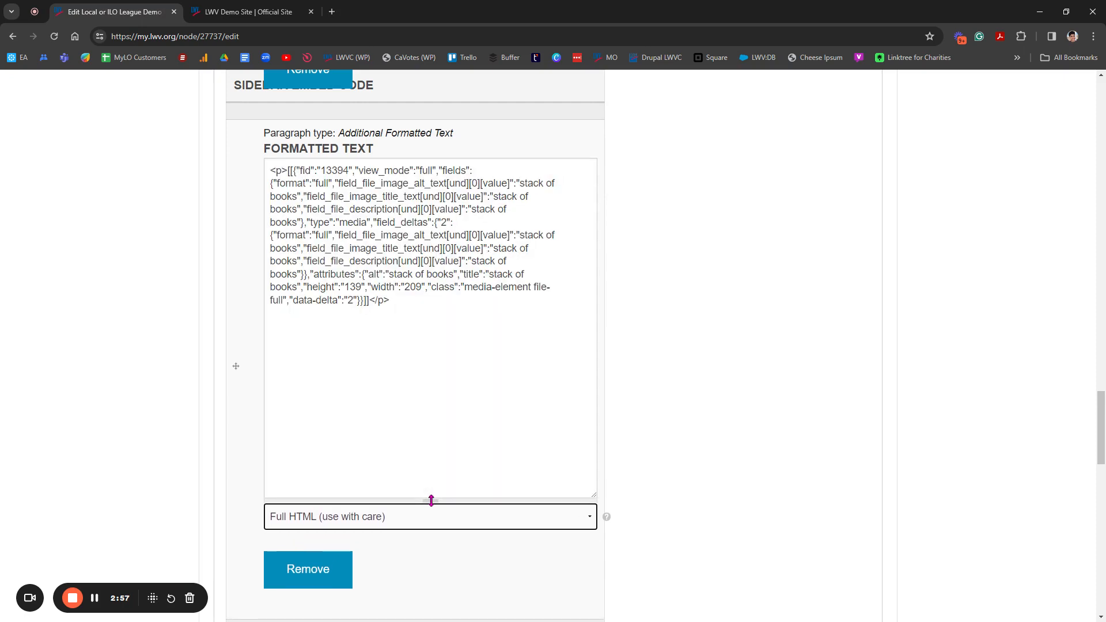
pyautogui.click(335, 536)
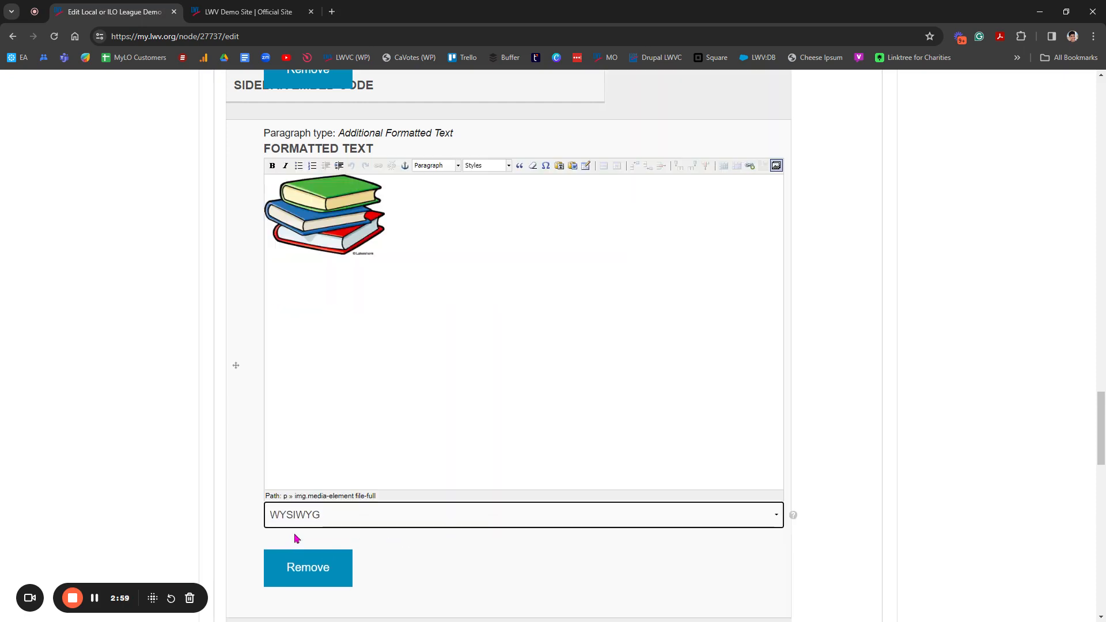
# Shrink the stack of books image further and link it to the Calendar page address copied from the demo site's sidebar menu
pyautogui.click(328, 218)
pyautogui.moveTo(385, 255); pyautogui.dragTo(336, 221)
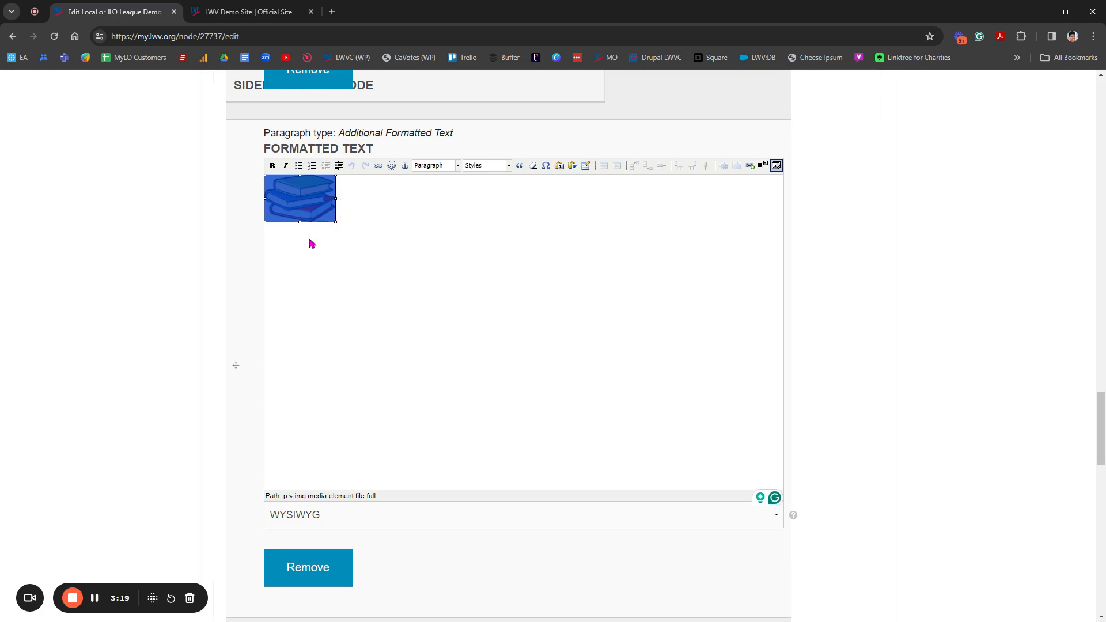
pyautogui.click(240, 8)
pyautogui.scroll(6, 323, 398)
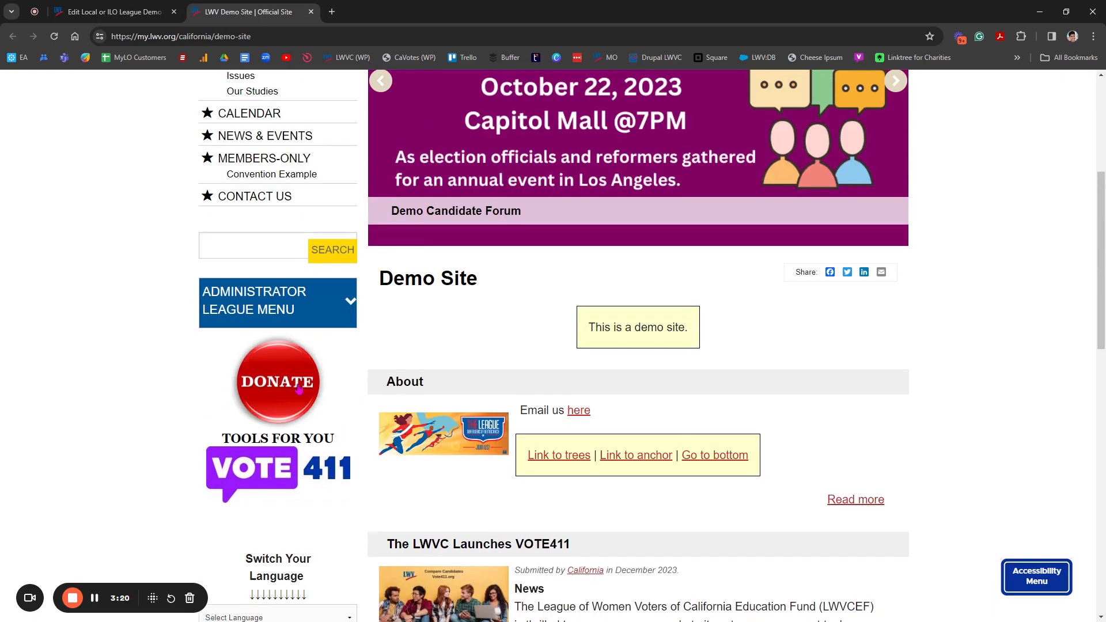
pyautogui.scroll(4, 312, 407)
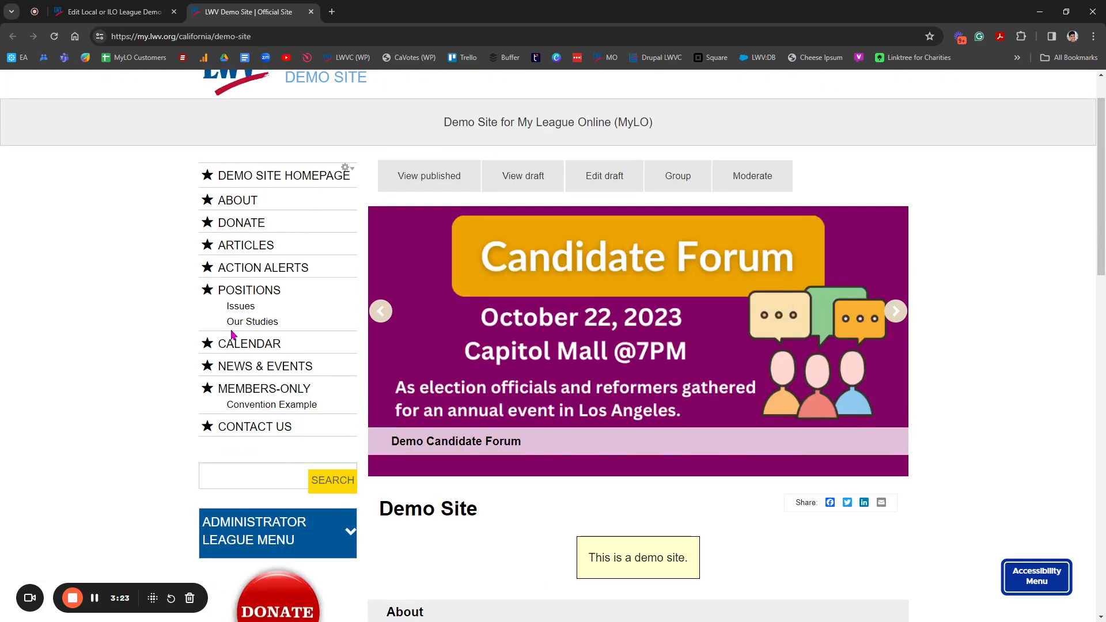
pyautogui.click(242, 346)
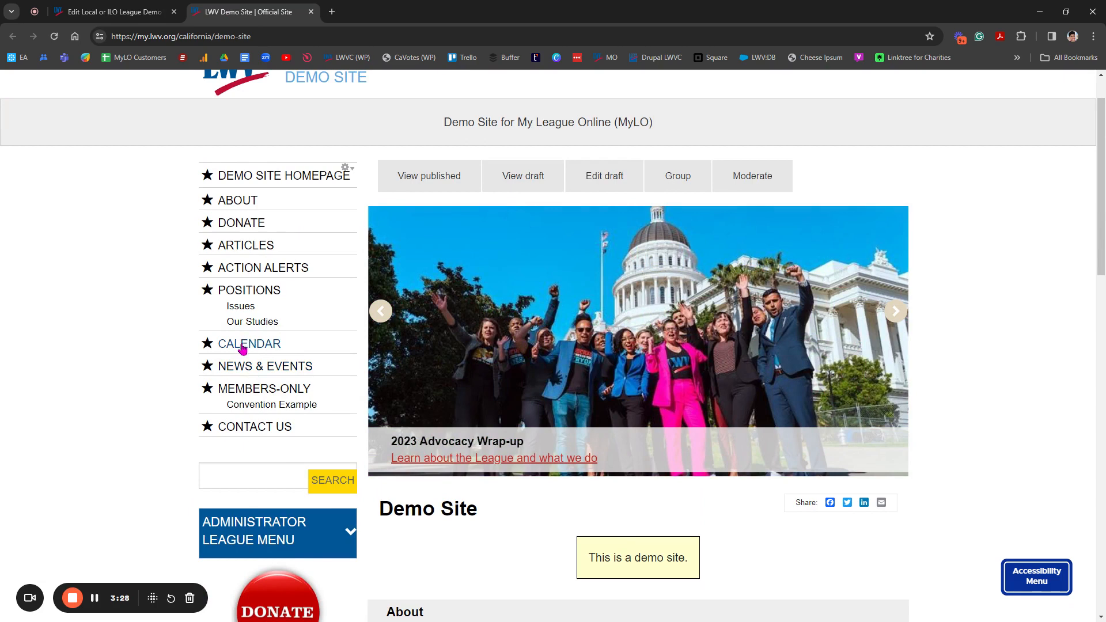
pyautogui.click(107, 13)
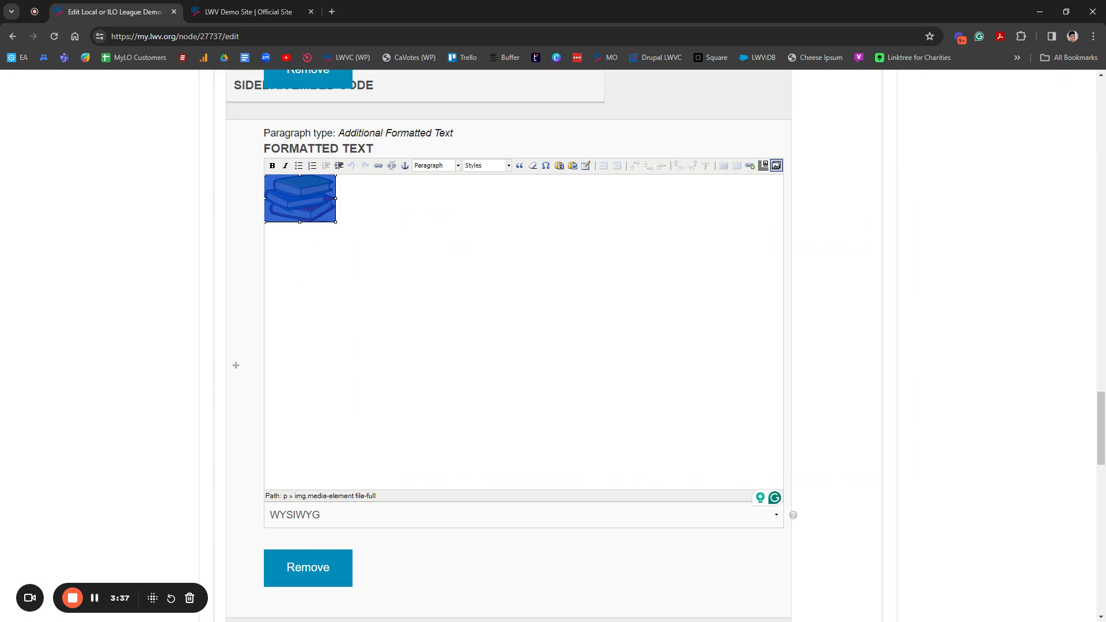
pyautogui.click(380, 168)
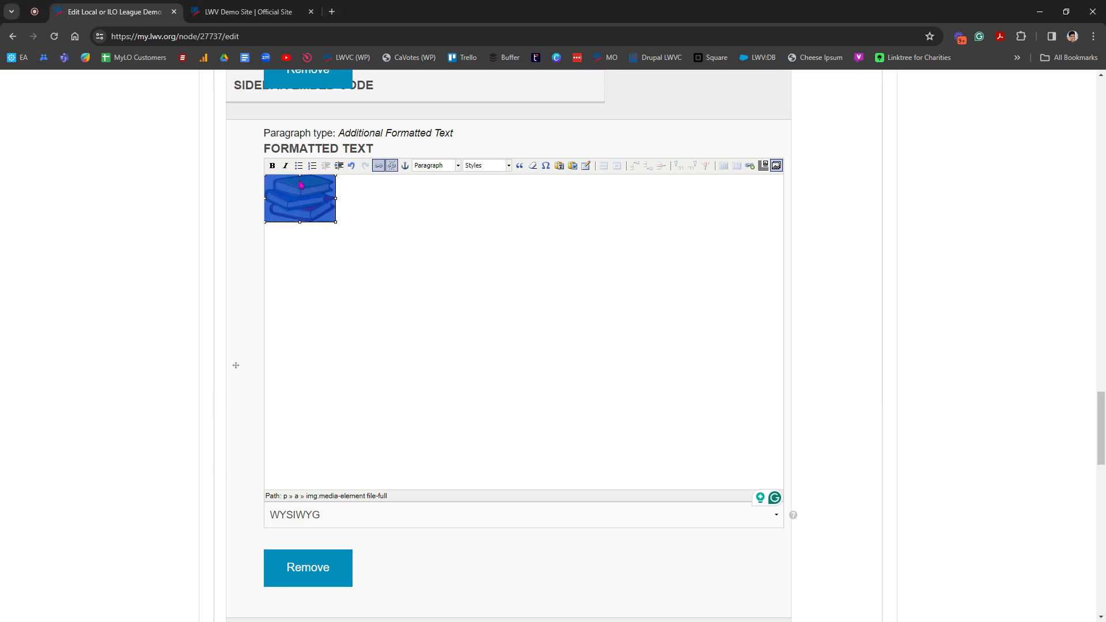
pyautogui.click(330, 254)
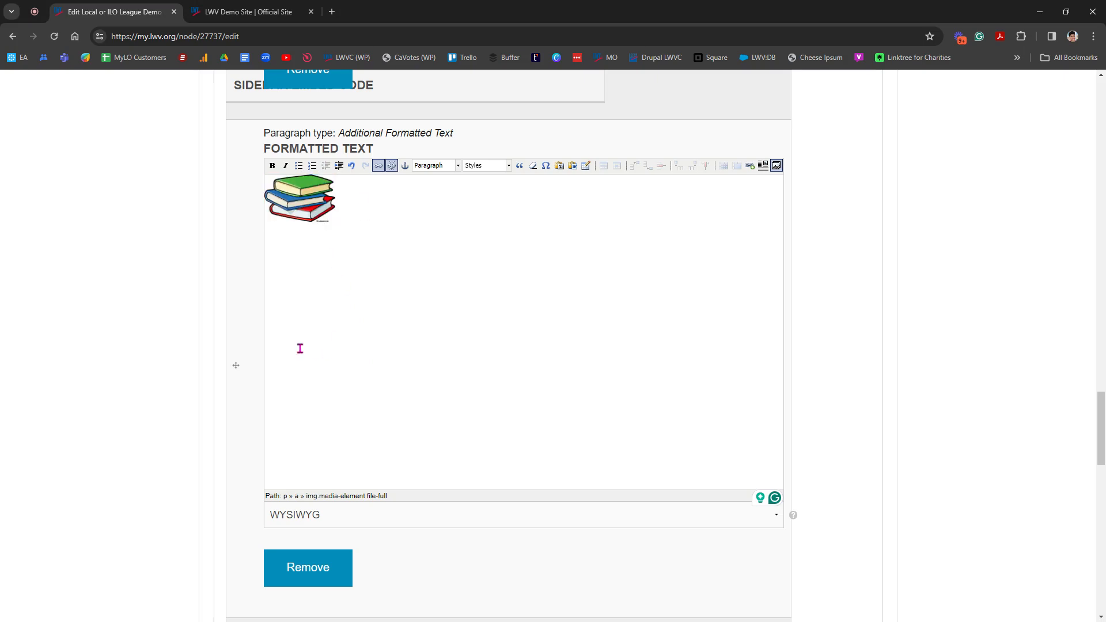
# Switch the Sidebar Content field to Full HTML, make its text area taller, and return it to WYSIWYG
pyautogui.scroll(12, 206, 346)
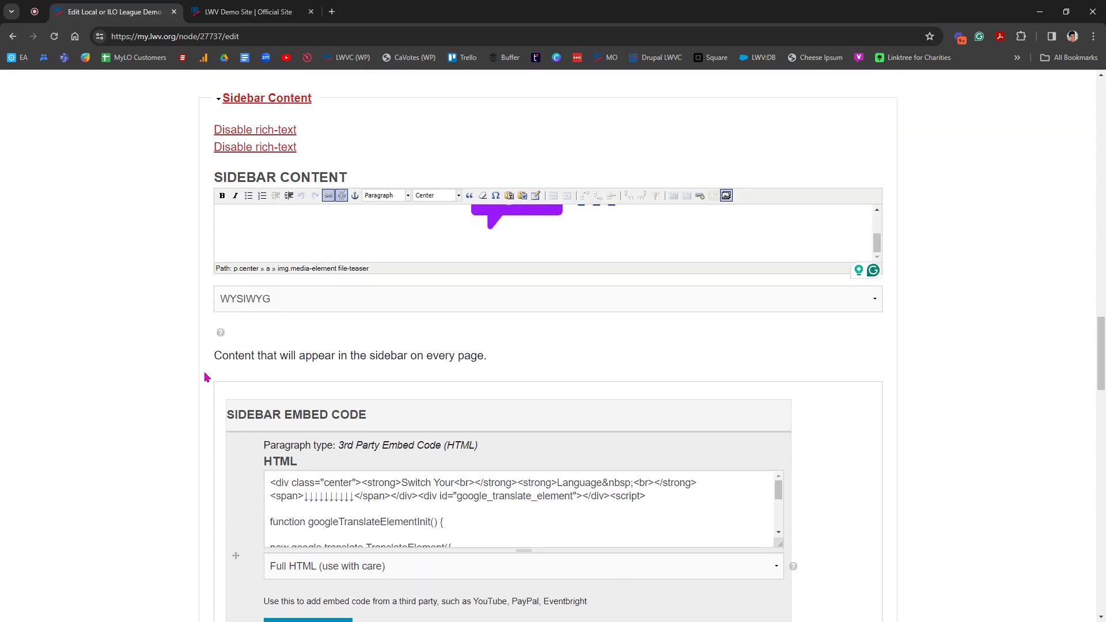
pyautogui.click(655, 233)
pyautogui.click(703, 269)
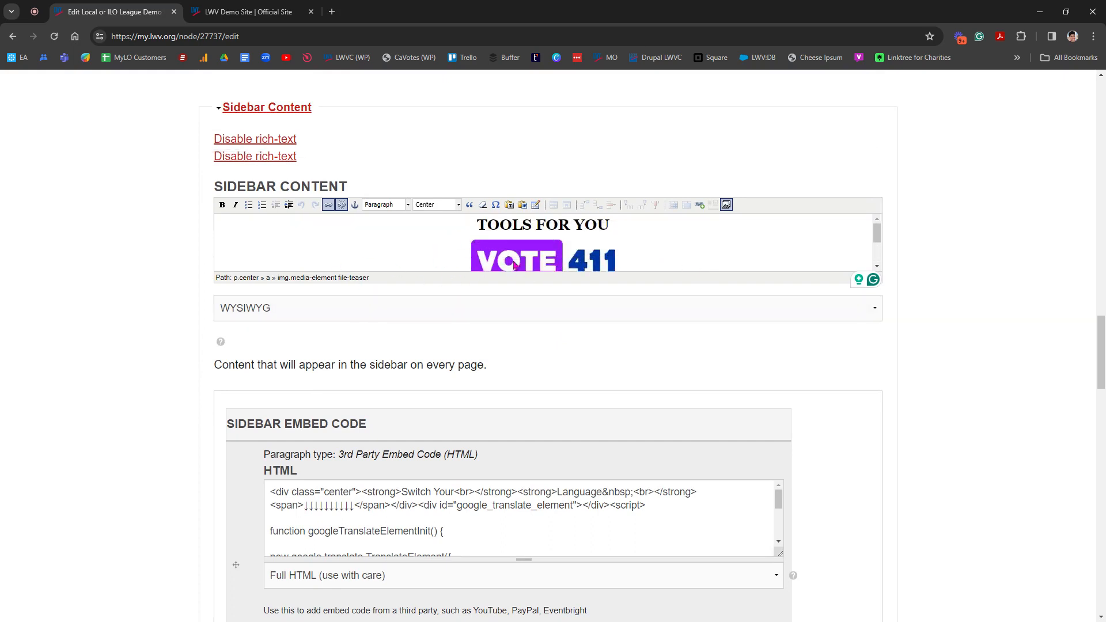
pyautogui.click(426, 316)
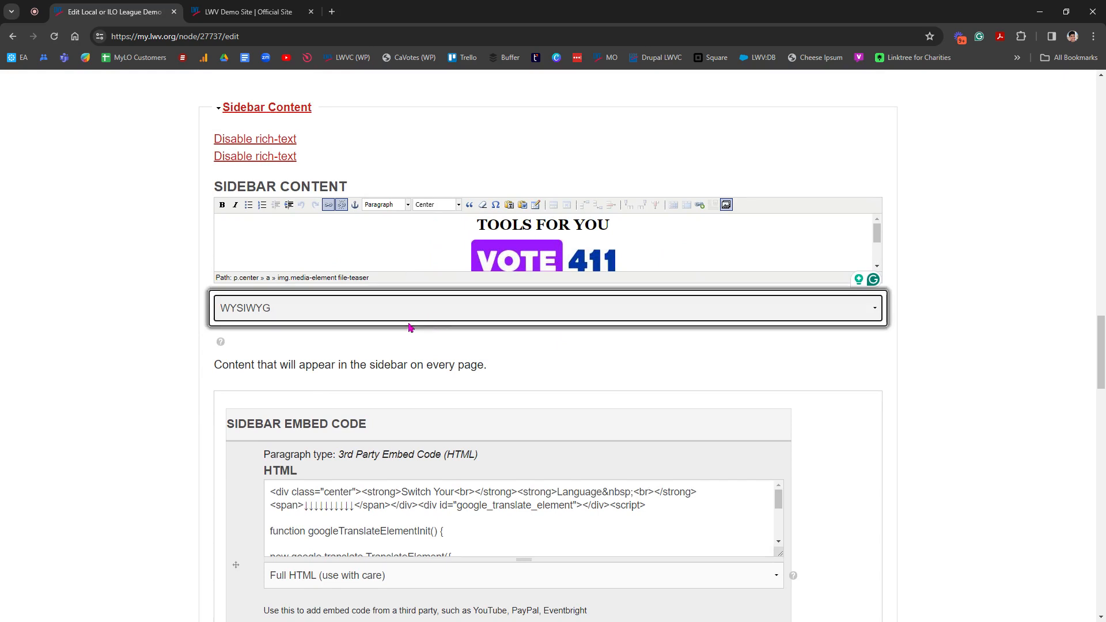
pyautogui.click(319, 344)
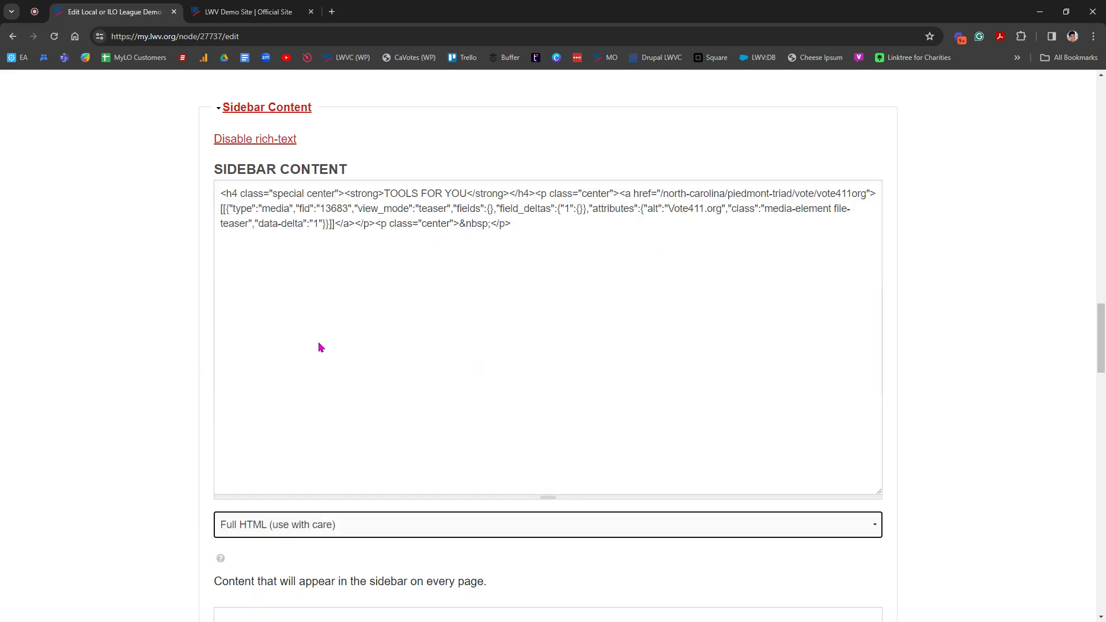
pyautogui.moveTo(546, 496); pyautogui.dragTo(544, 546)
pyautogui.scroll(-2, 124, 482)
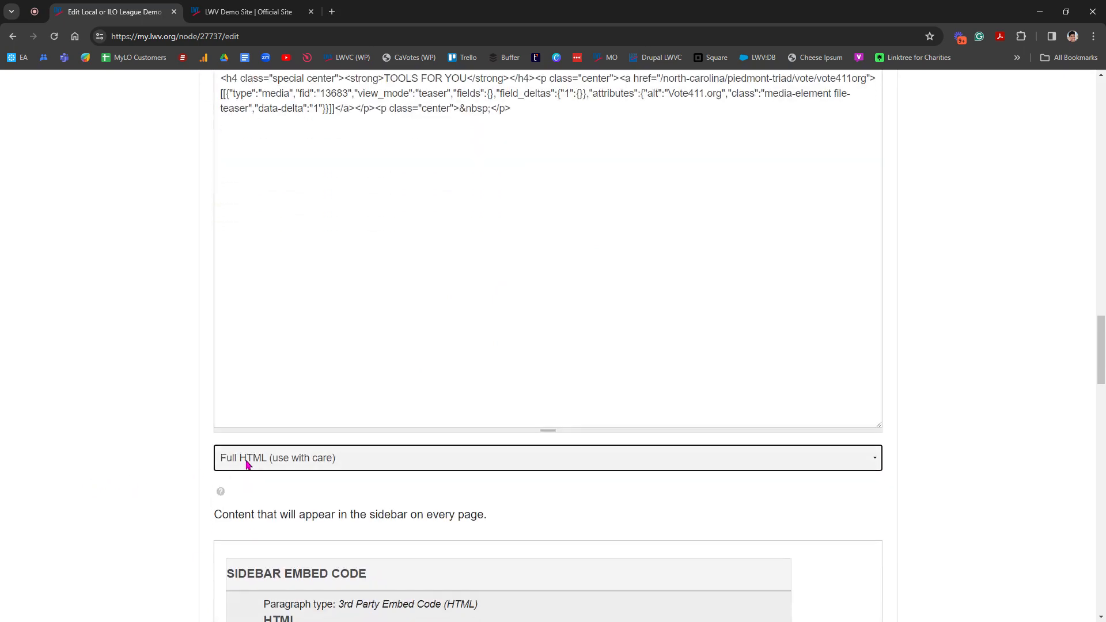
pyautogui.click(246, 460)
pyautogui.click(248, 474)
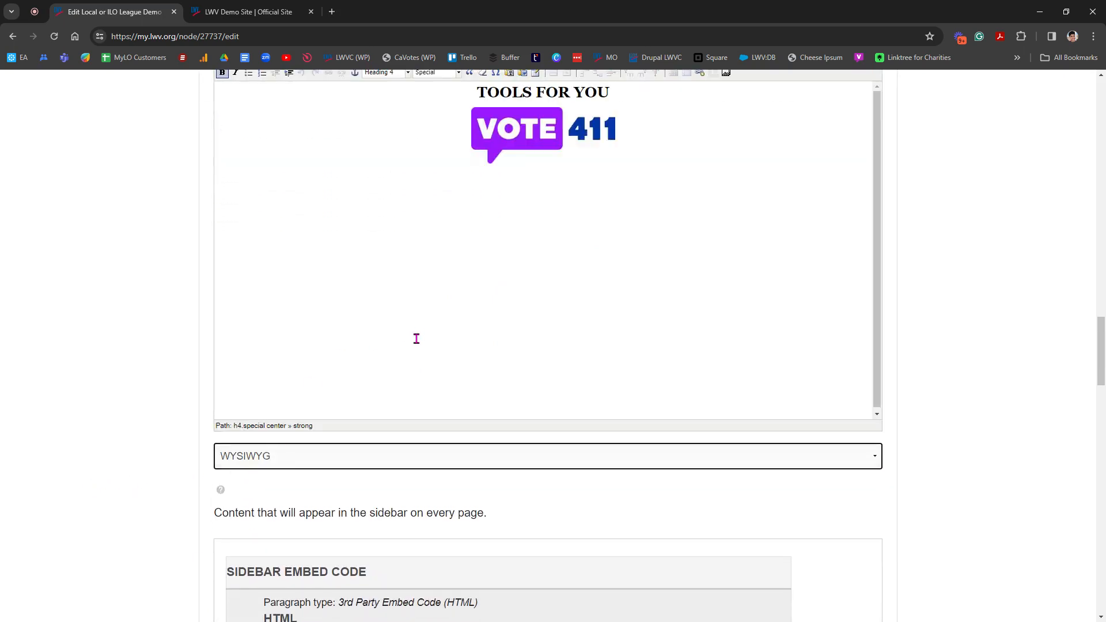
pyautogui.scroll(2, 647, 301)
# Insert a new centered line below the VOTE 411 logo in the Sidebar Content editor
pyautogui.click(679, 250)
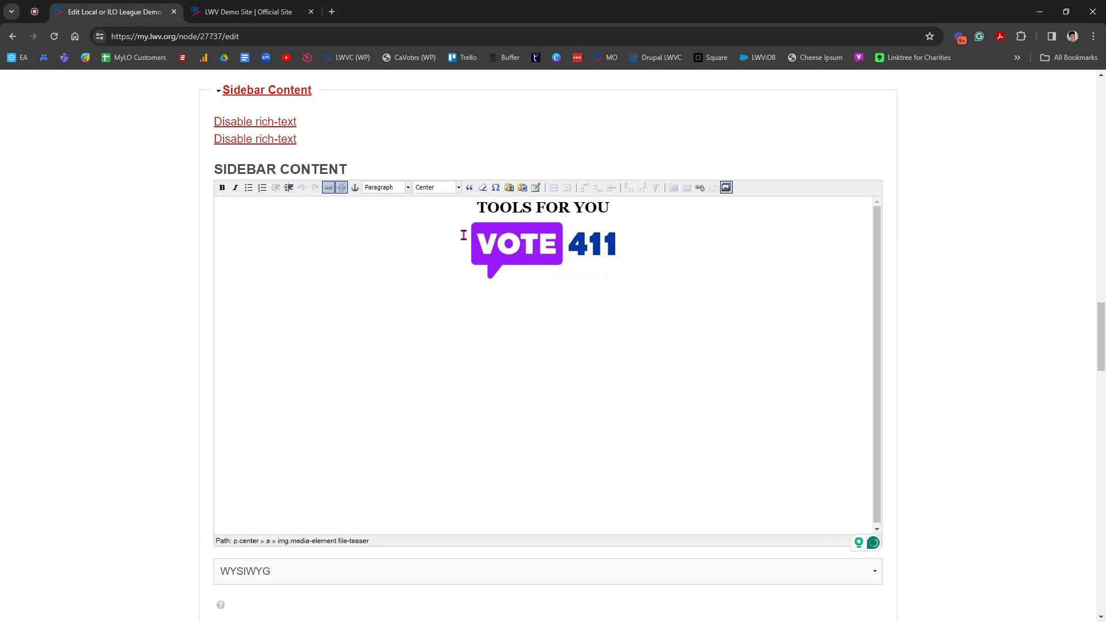
pyautogui.click(549, 268)
pyautogui.click(649, 257)
pyautogui.press('Return')
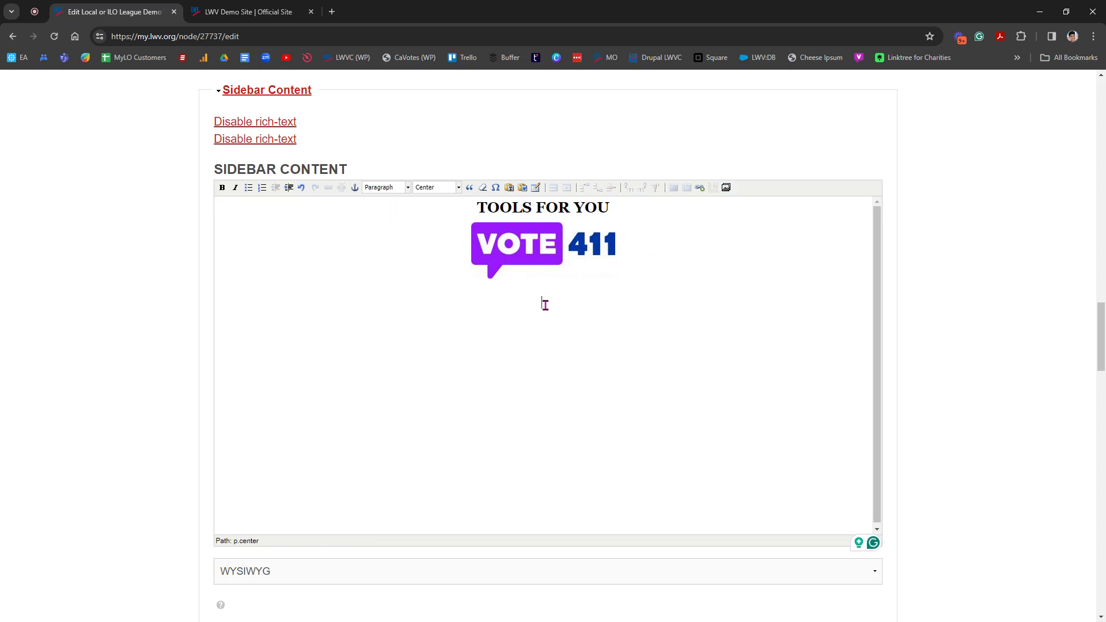
# Search all files in the media browser for vote411, with the permission filter set to Any
pyautogui.click(726, 188)
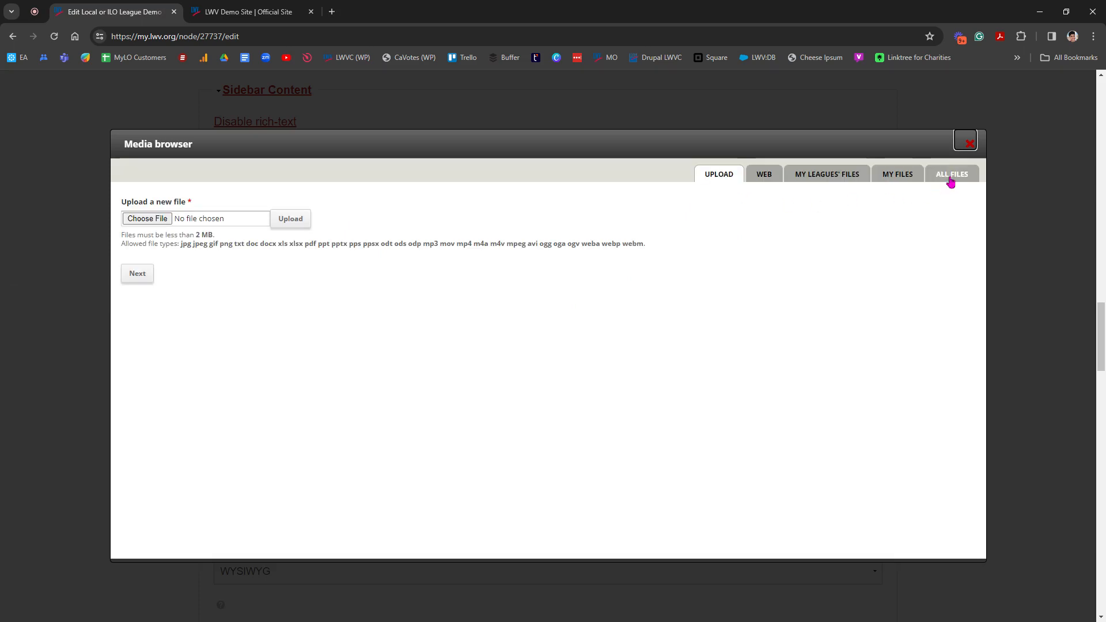
pyautogui.click(954, 176)
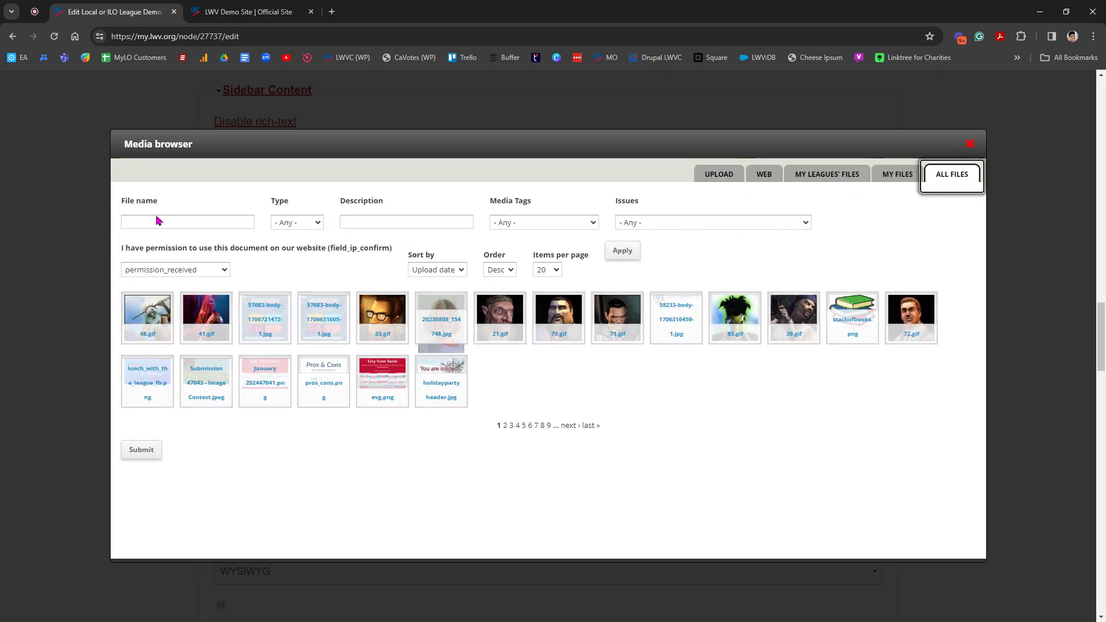
pyautogui.click(165, 223)
pyautogui.write('vote411')
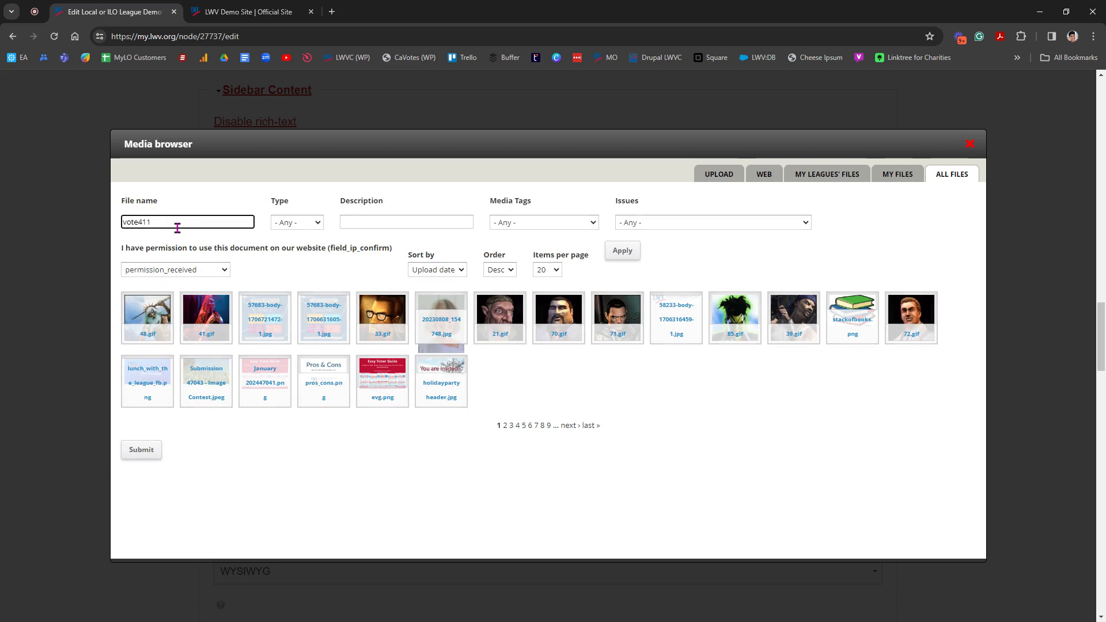
pyautogui.click(624, 251)
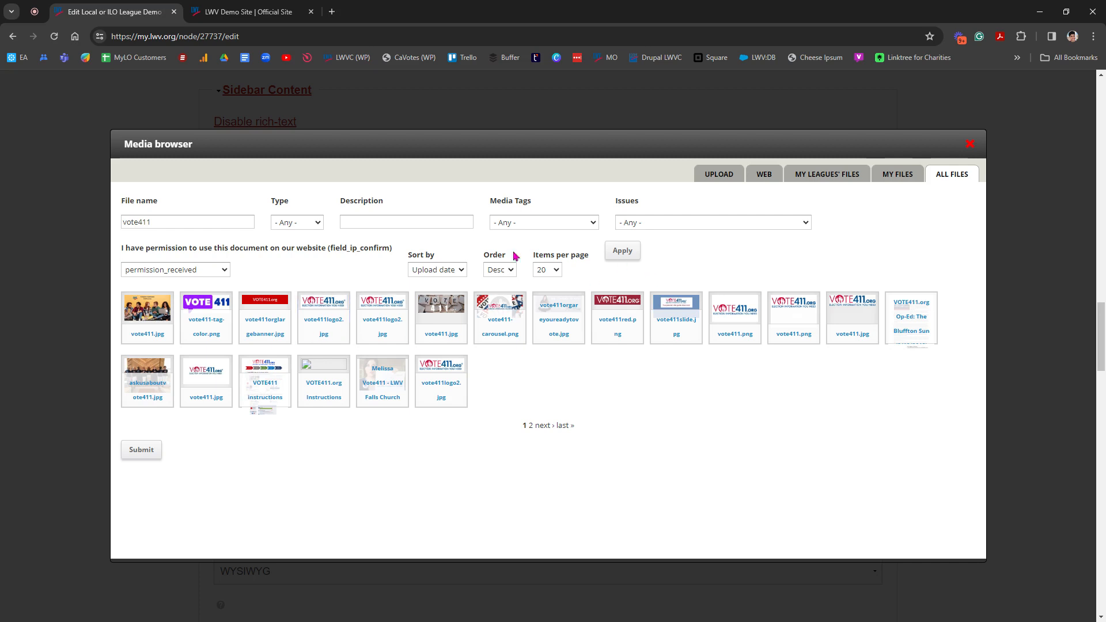
pyautogui.click(171, 275)
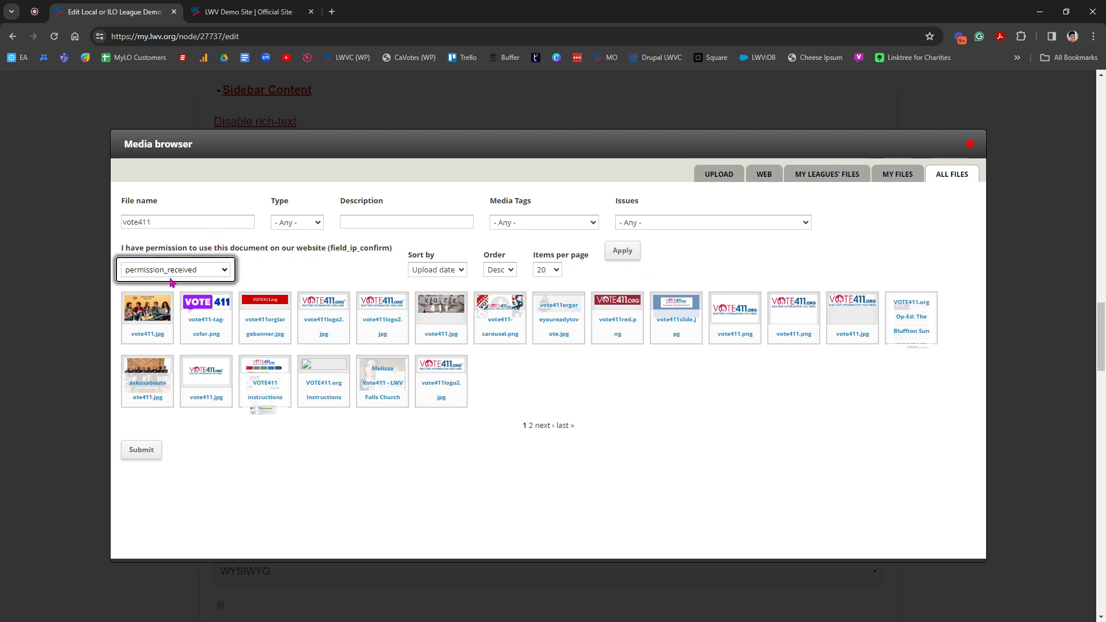
pyautogui.click(171, 281)
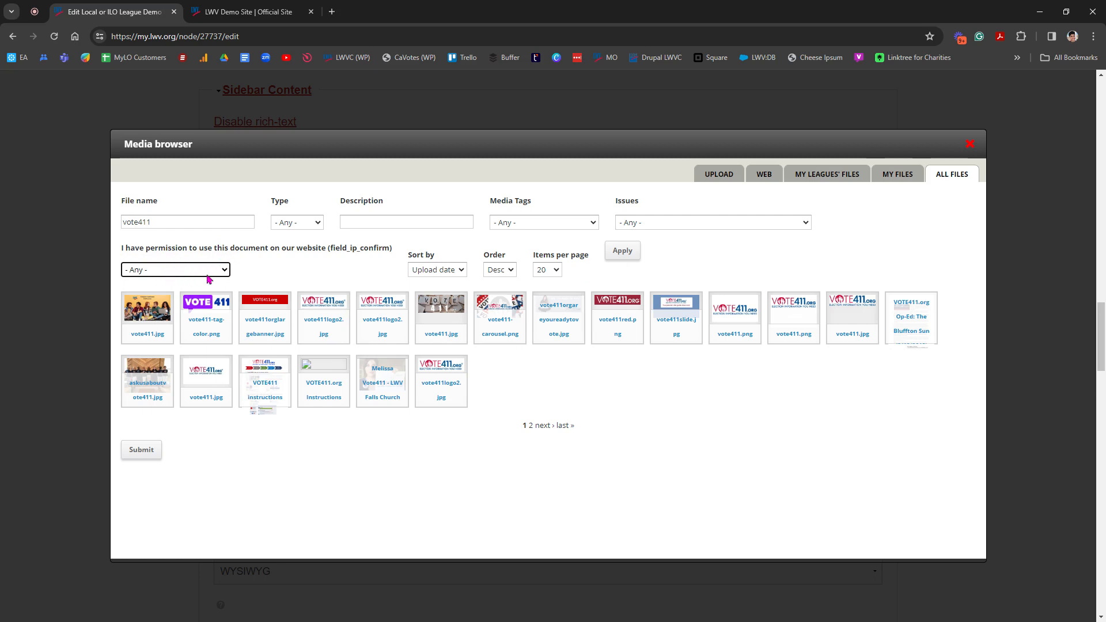
pyautogui.click(623, 257)
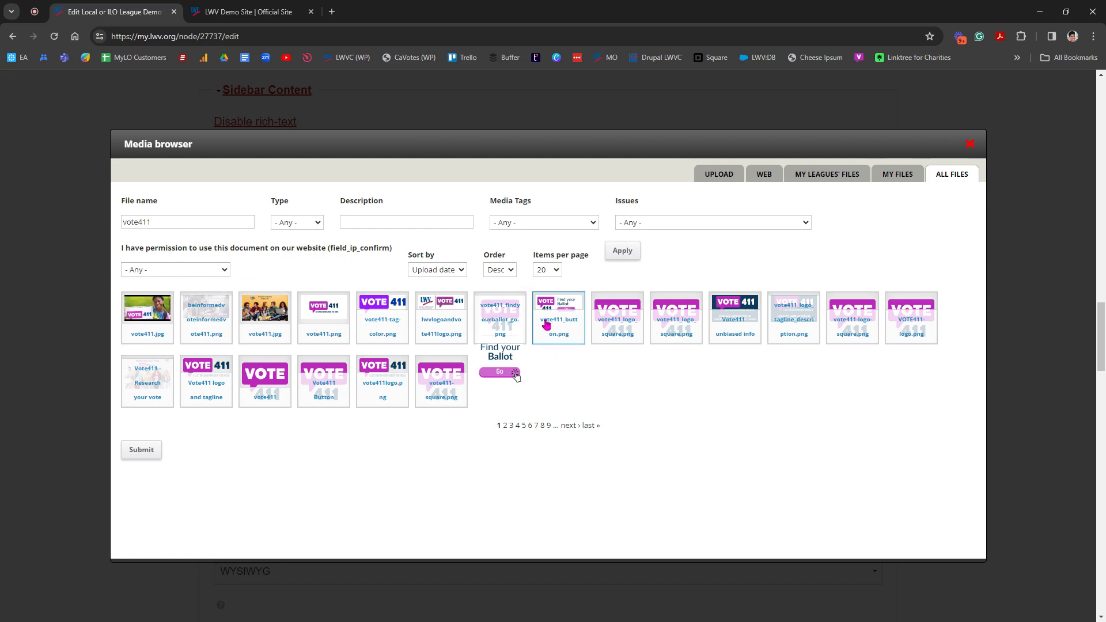
# Embed vote411_button.png with the Full content display below the VOTE 411 logo and shrink it to slightly wider than that logo
pyautogui.doubleClick(546, 324)
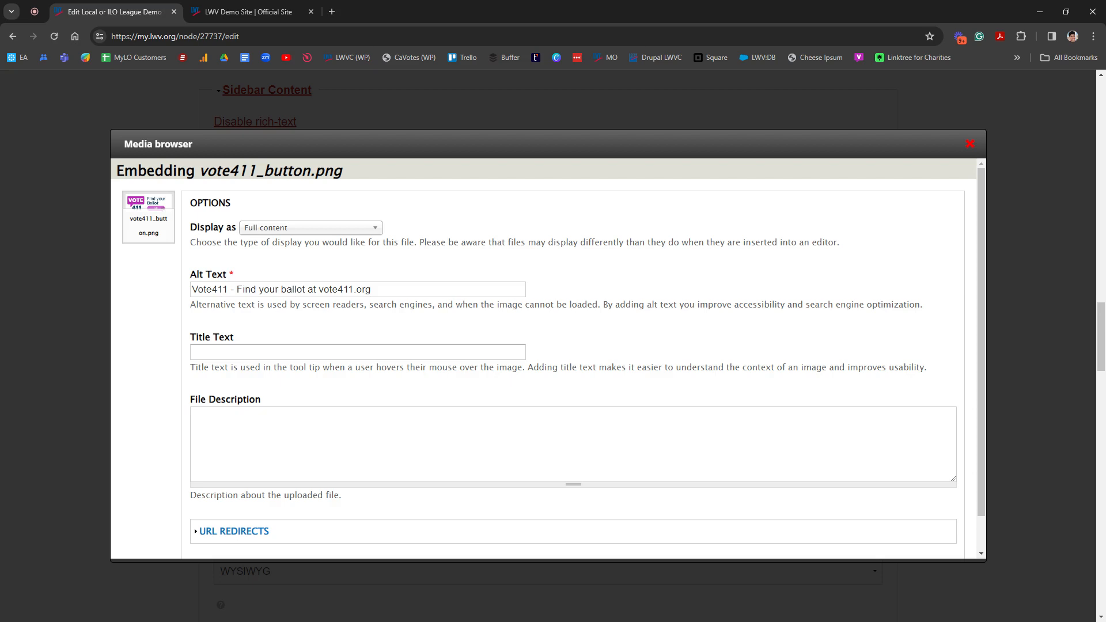
pyautogui.scroll(-1, 156, 380)
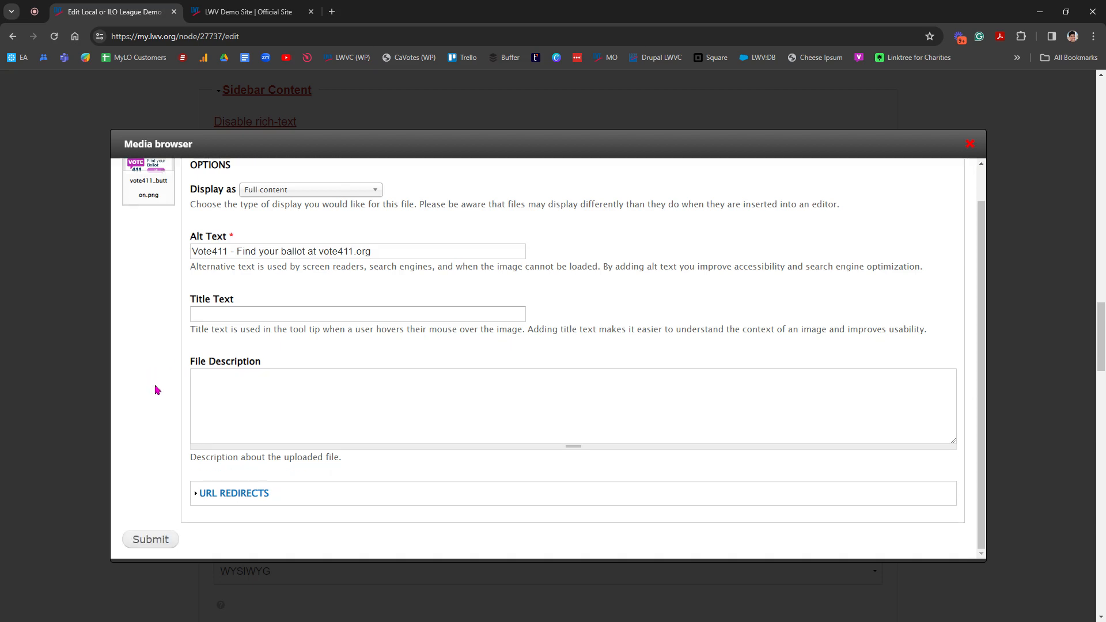
pyautogui.click(149, 540)
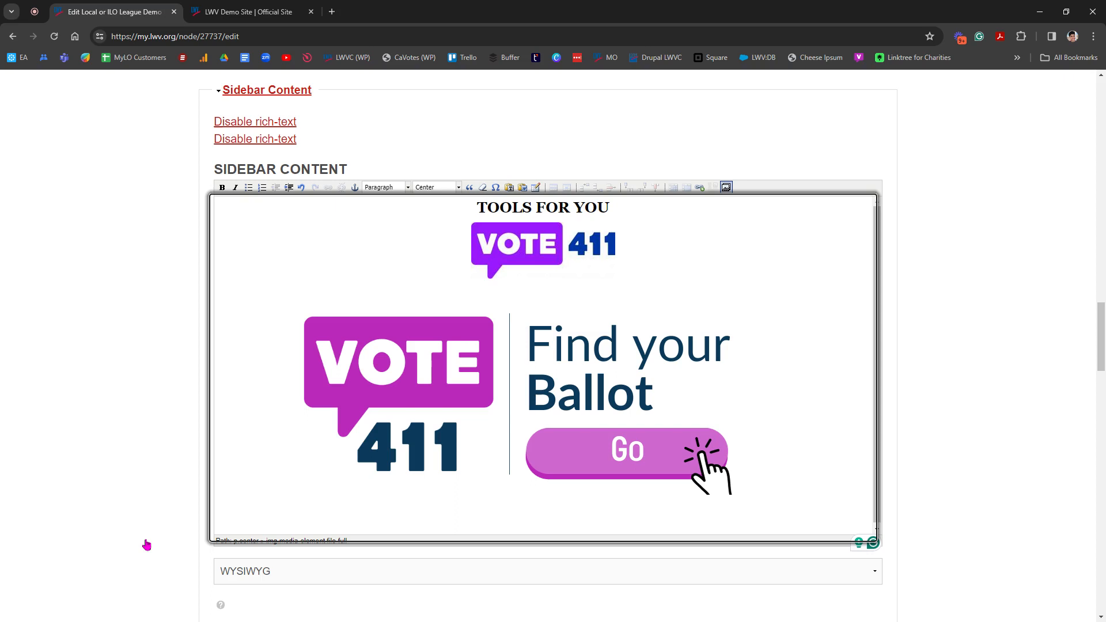
pyautogui.click(424, 409)
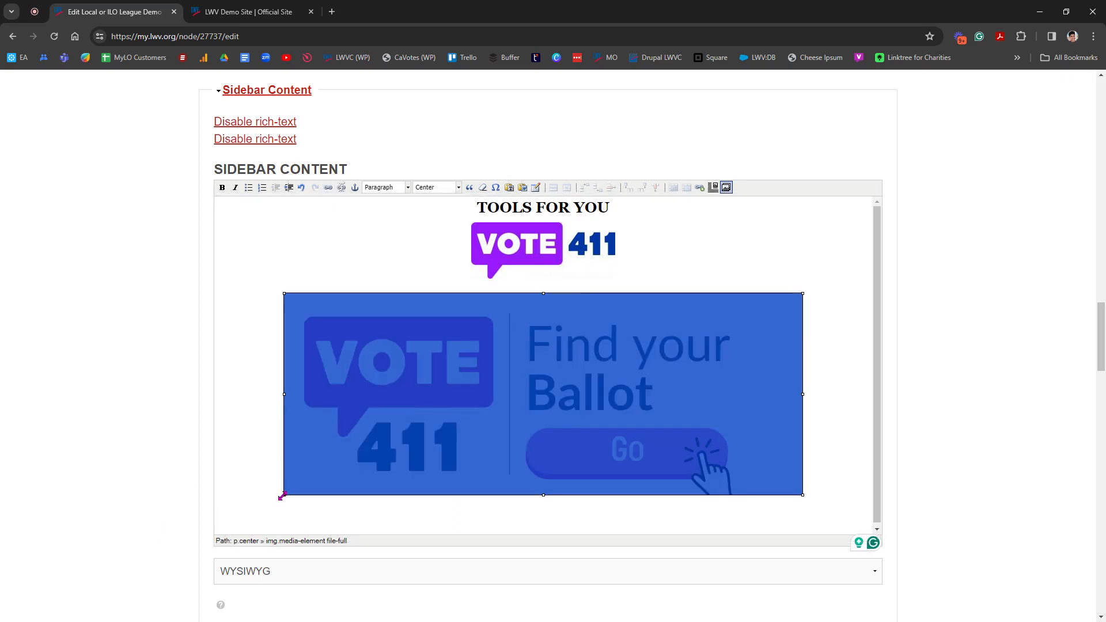
pyautogui.moveTo(283, 494); pyautogui.dragTo(554, 369)
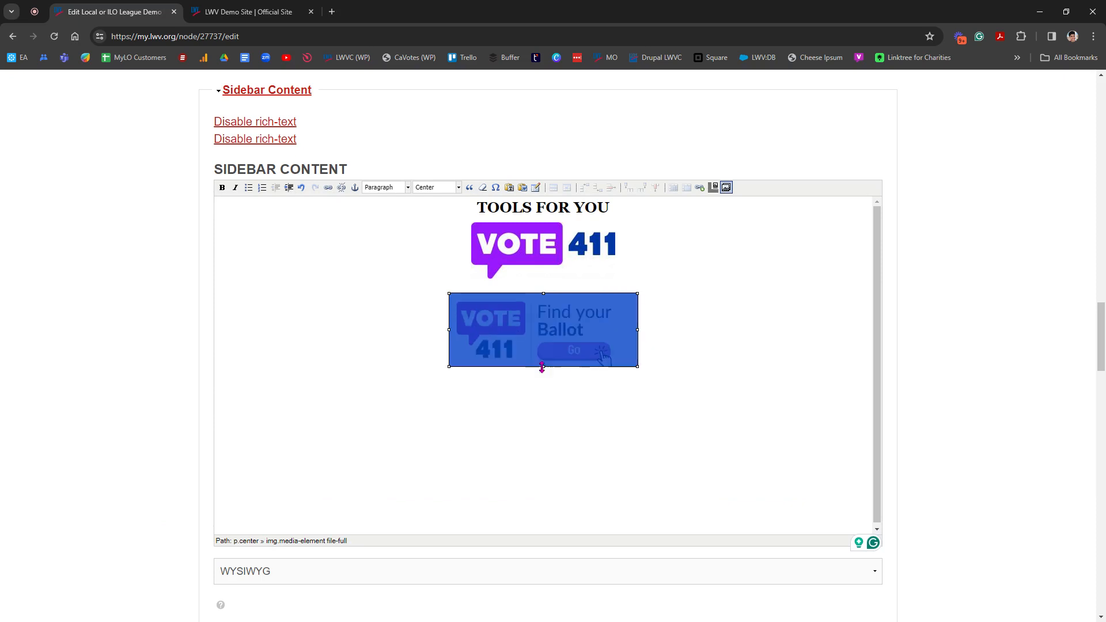
pyautogui.moveTo(449, 367); pyautogui.dragTo(459, 364)
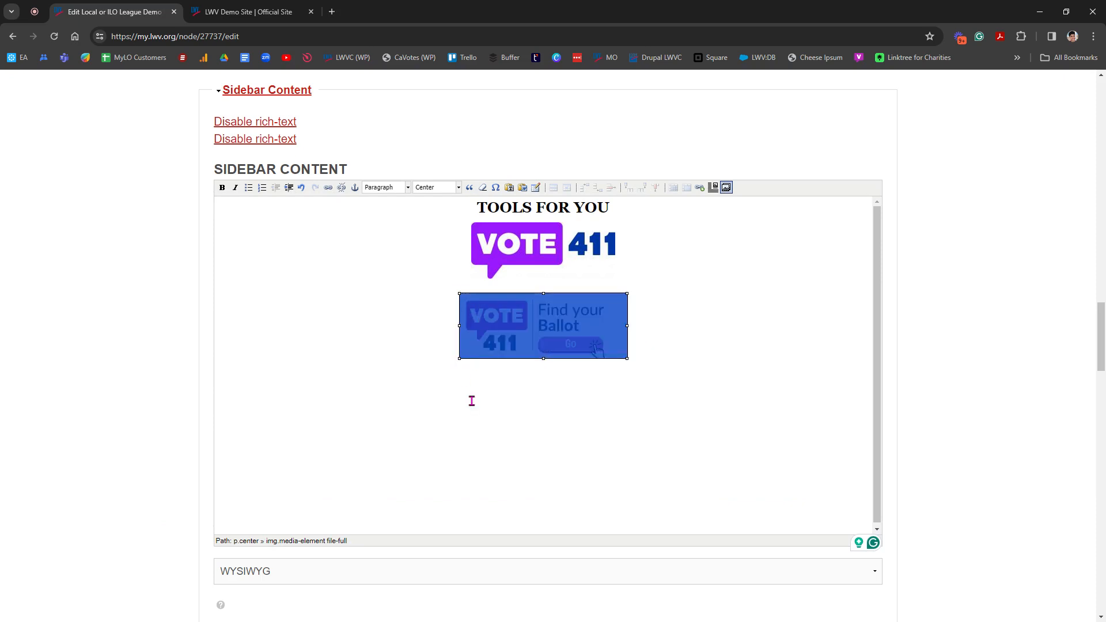
# Add a link to the Find your Ballot image in the Sidebar Content editor and deselect it
pyautogui.click(329, 190)
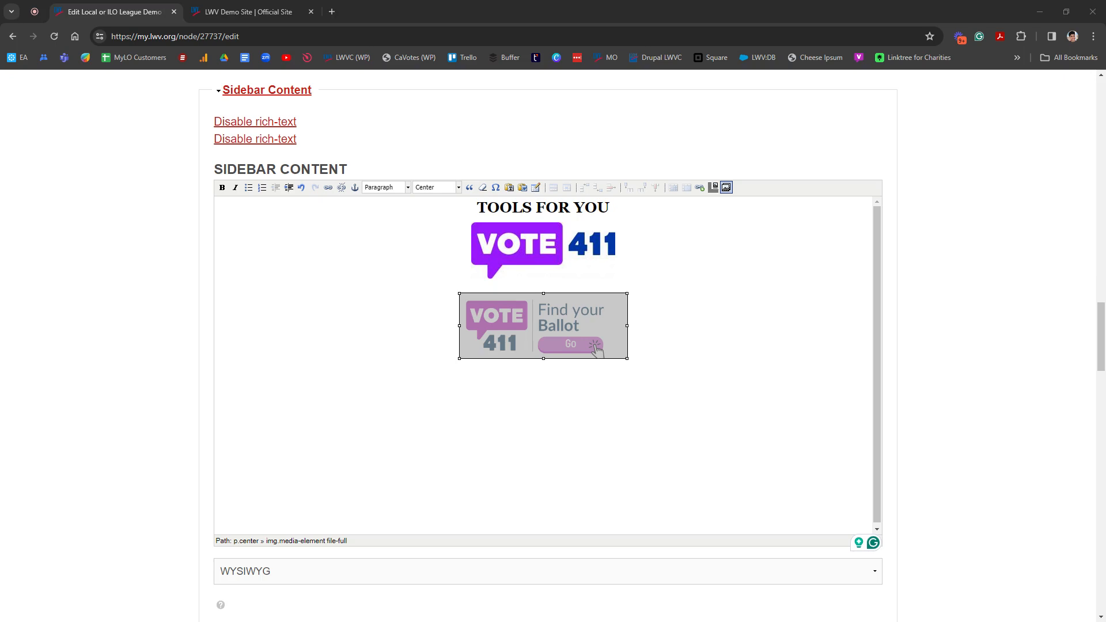
pyautogui.press('Return')
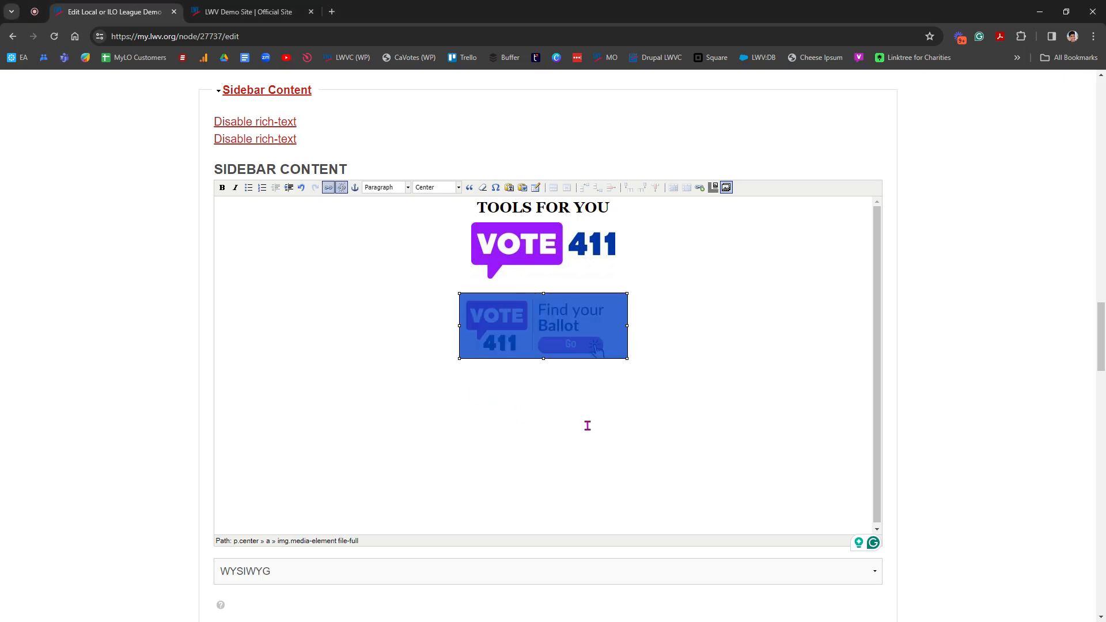
pyautogui.click(754, 382)
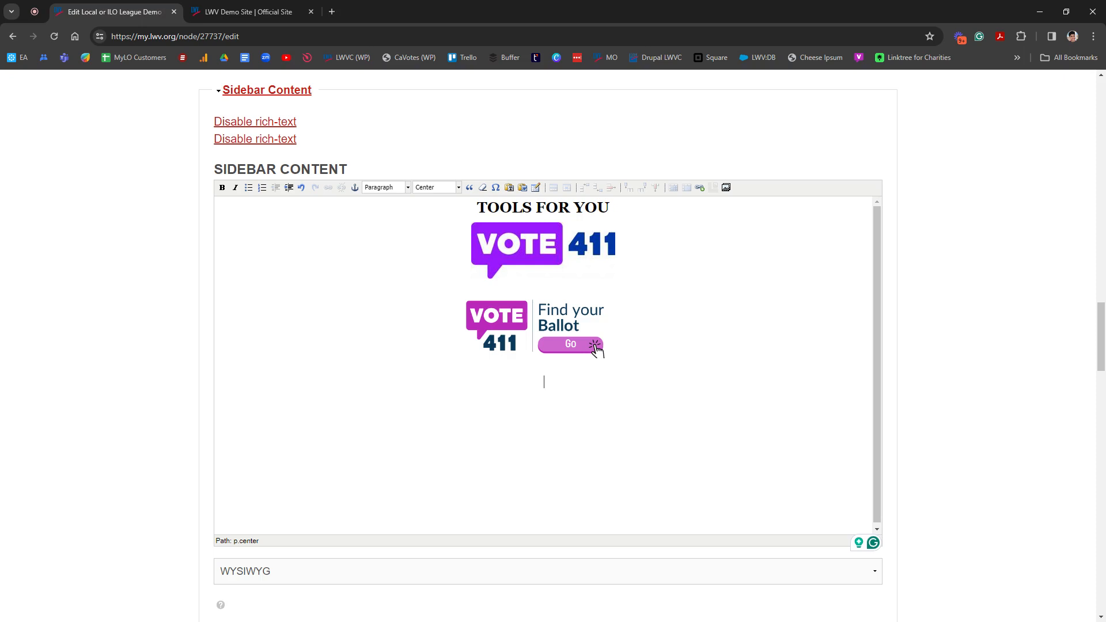
# Append "Added buttons to sidebar." to the existing text in the form's Moderation Notes
pyautogui.scroll(-2, 137, 454)
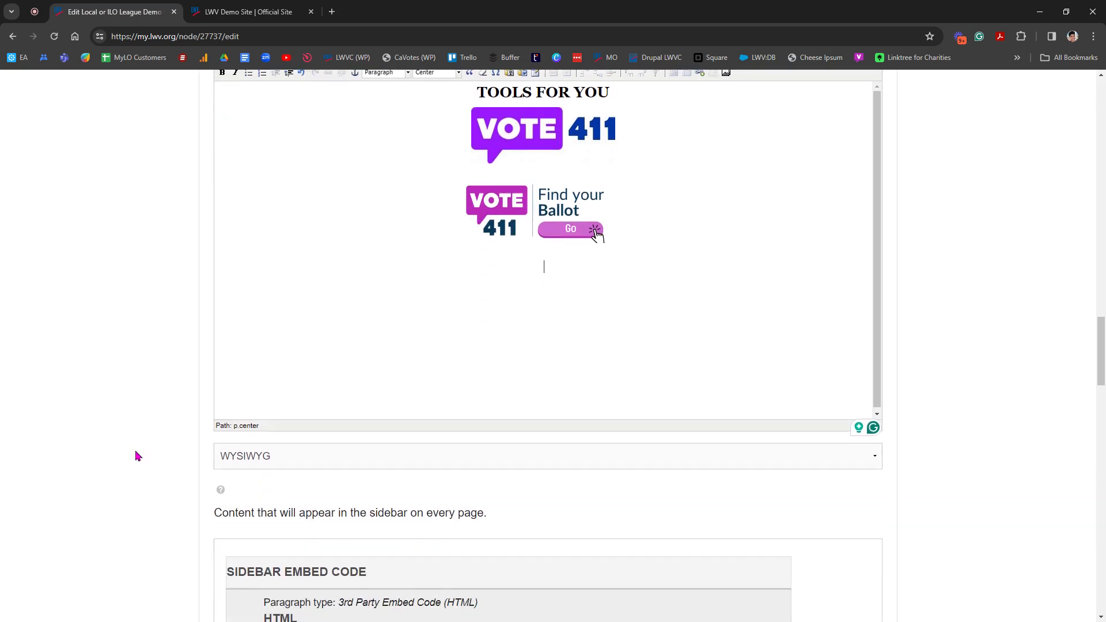
pyautogui.scroll(-10, 140, 458)
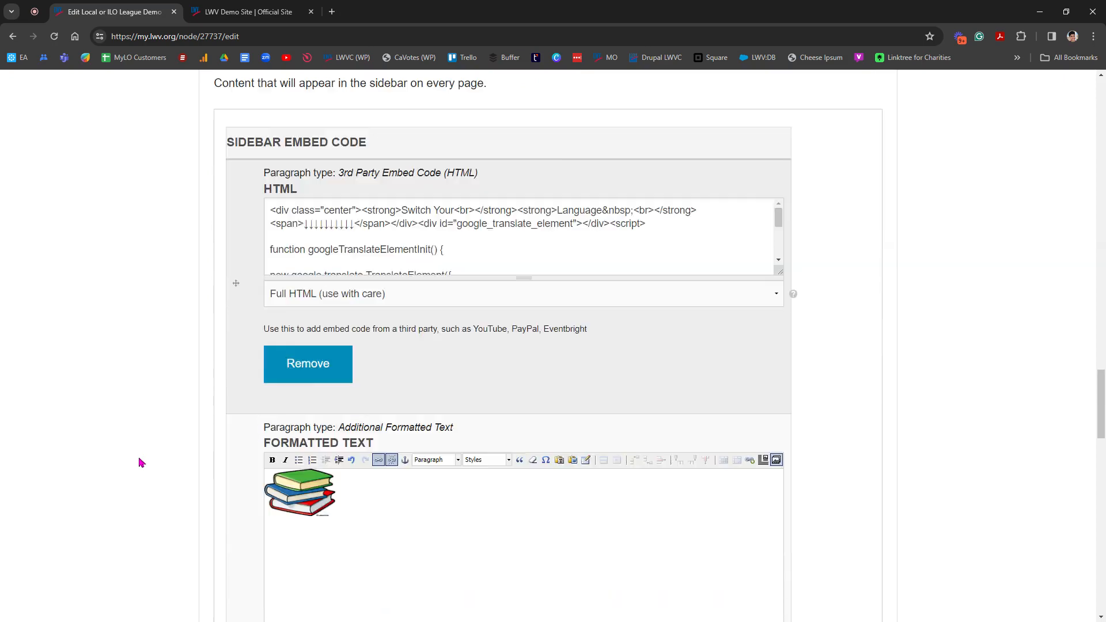
pyautogui.scroll(-15, 142, 472)
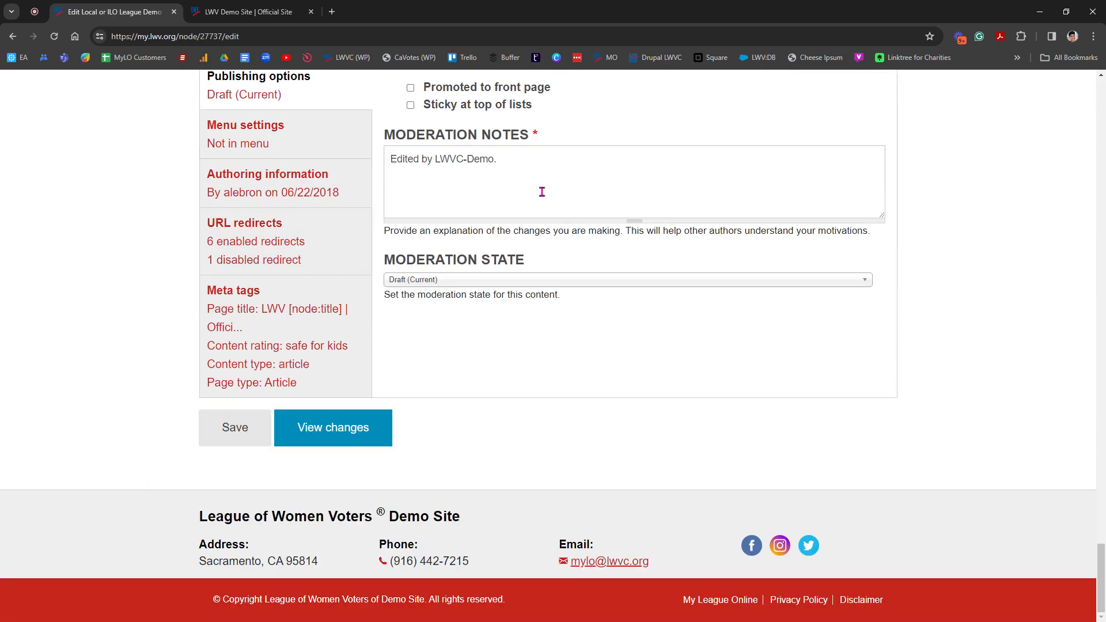
pyautogui.click(607, 163)
pyautogui.write('Added')
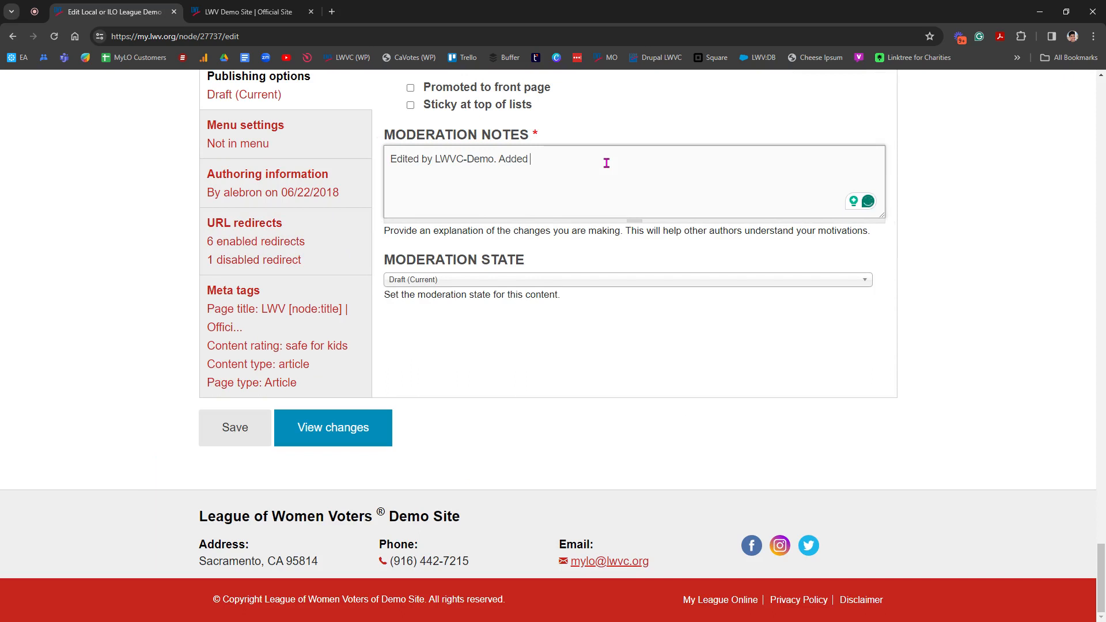
pyautogui.write(' buttons to sidebar.')
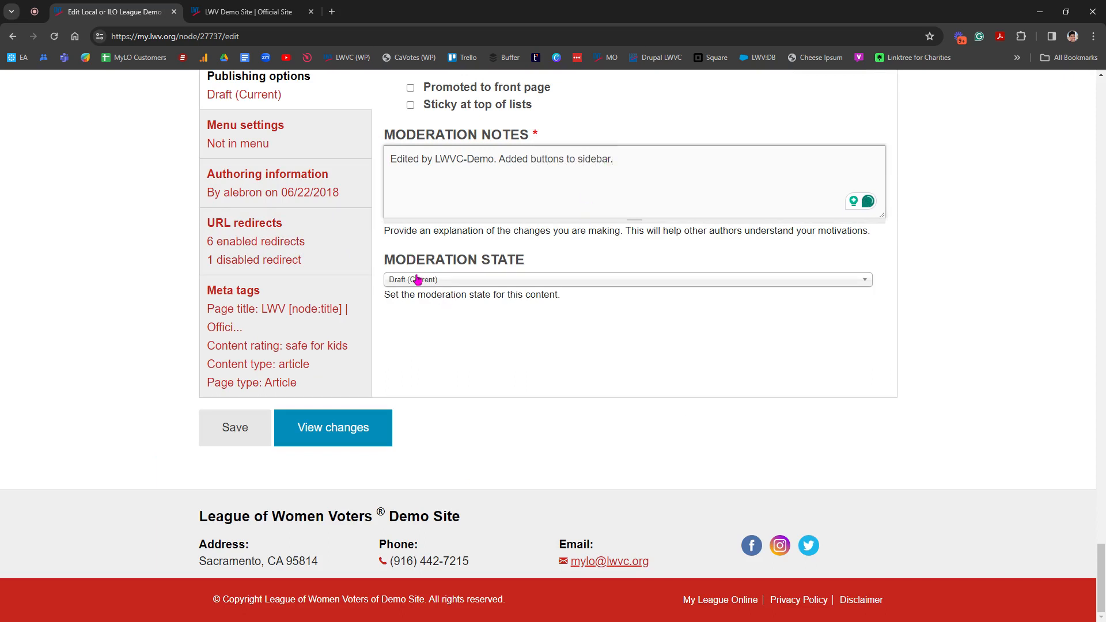
# Set the moderation state to Published and save the Demo Site edit form
pyautogui.click(418, 280)
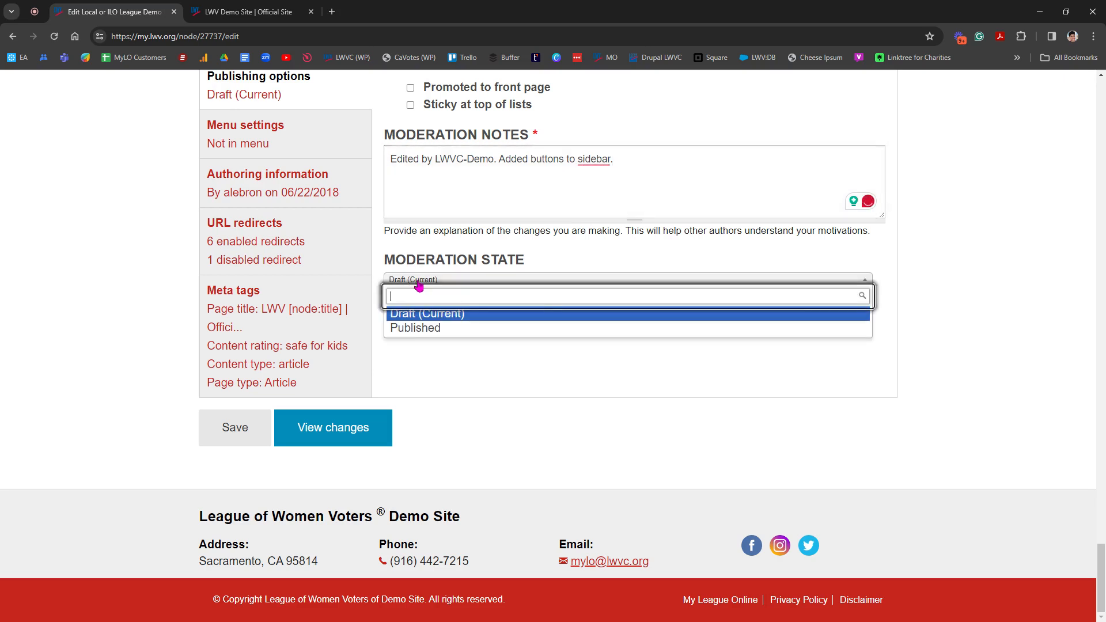
pyautogui.click(474, 328)
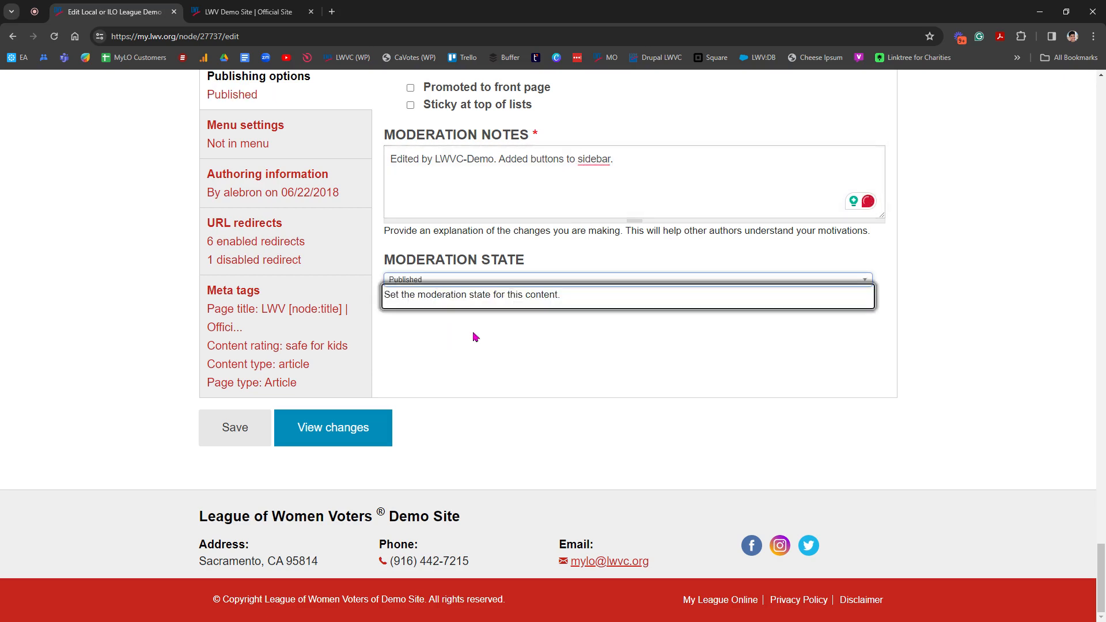
pyautogui.click(221, 437)
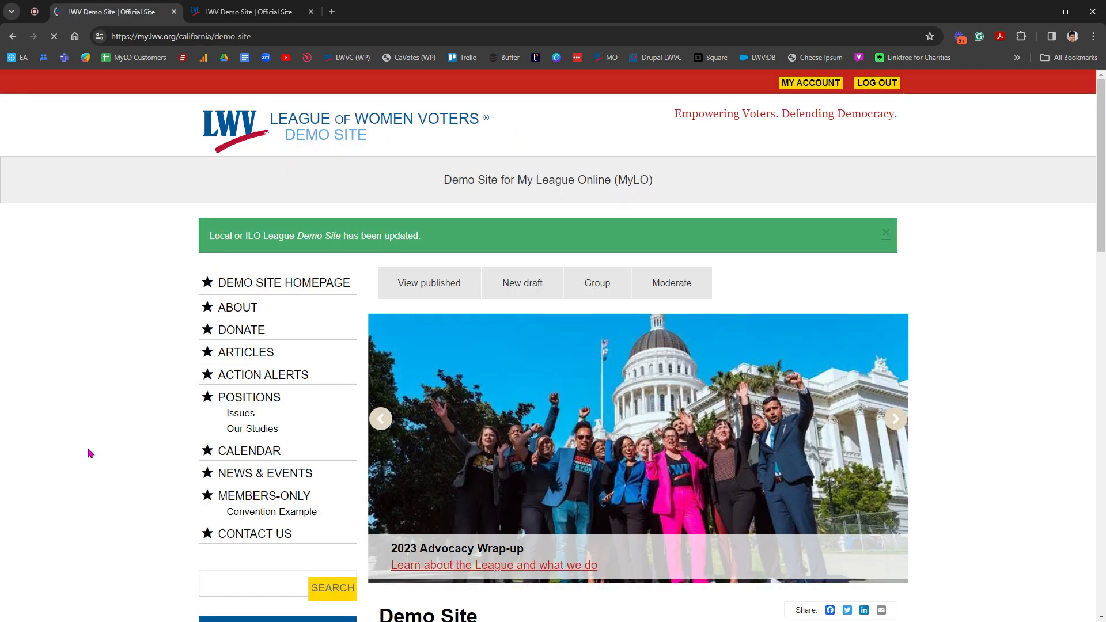
# Test the Find your Ballot image link in the published page's sidebar, close the page it opens, and test the books image link
pyautogui.scroll(-9, 124, 355)
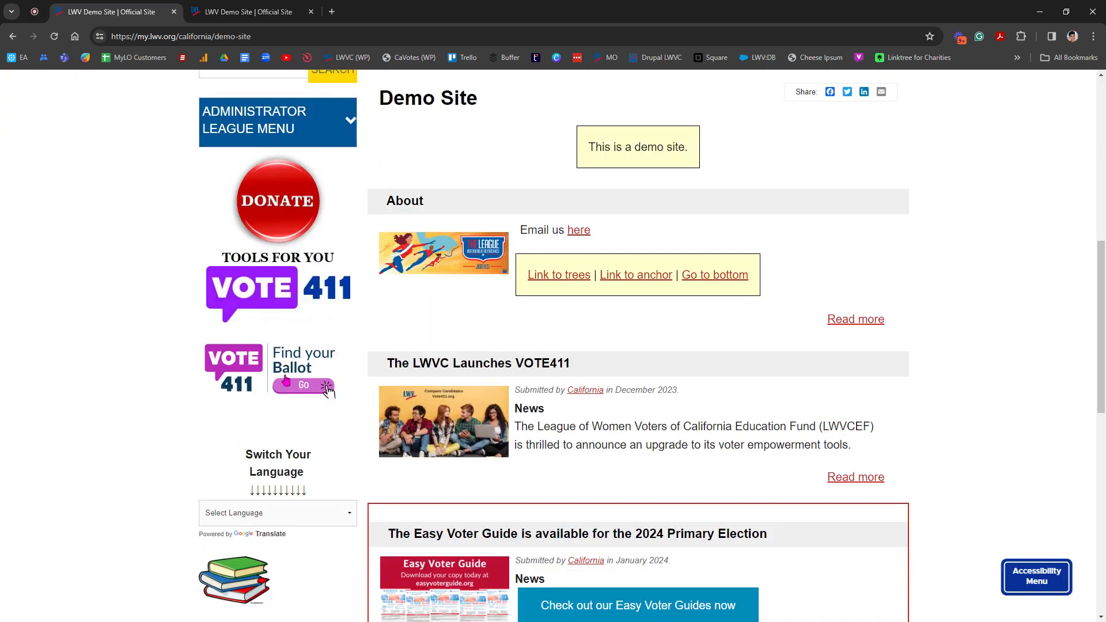
pyautogui.click(287, 380)
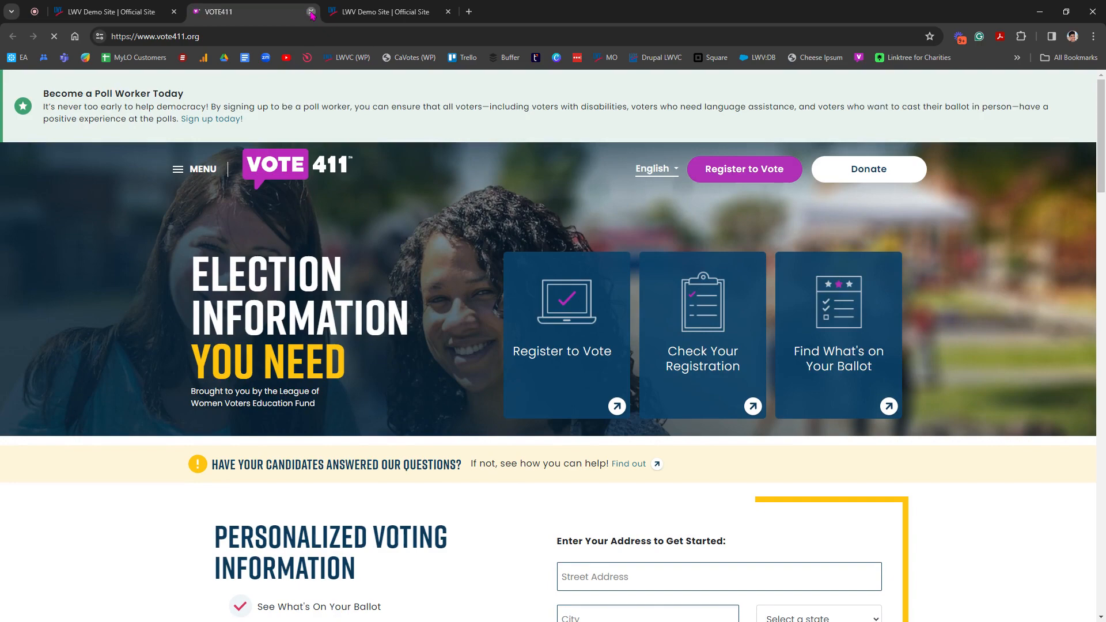
pyautogui.click(311, 12)
pyautogui.scroll(-3, 143, 411)
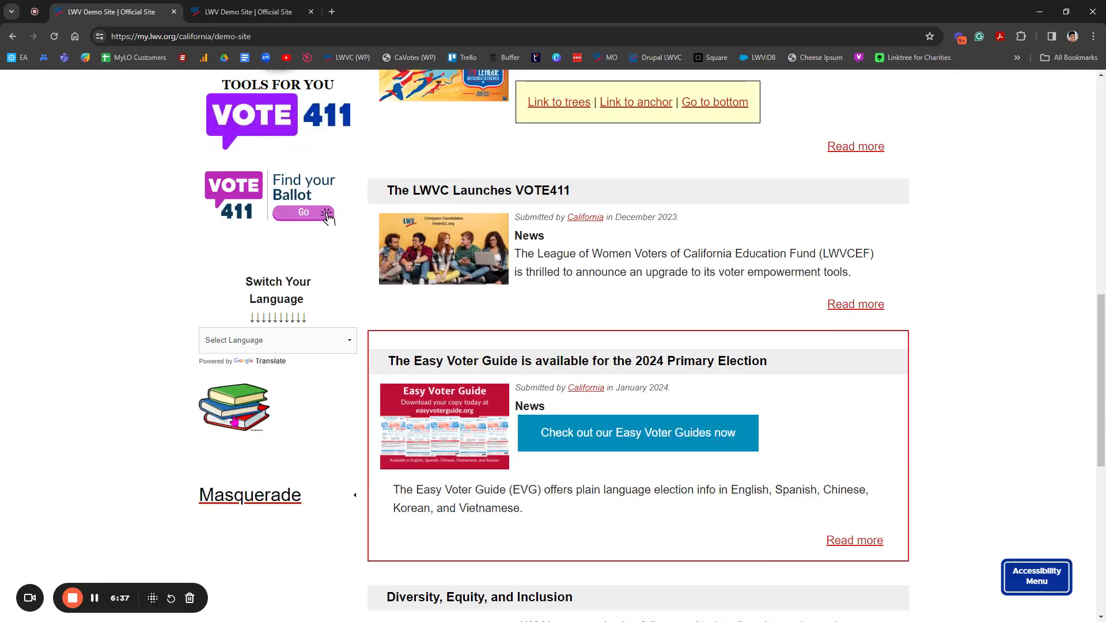
pyautogui.click(243, 428)
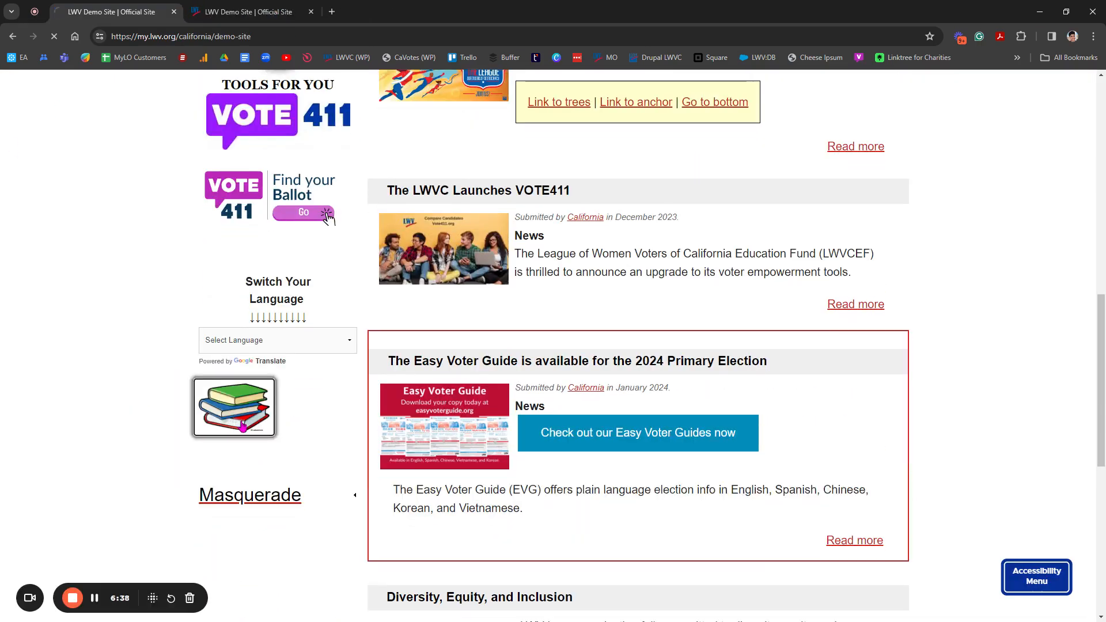